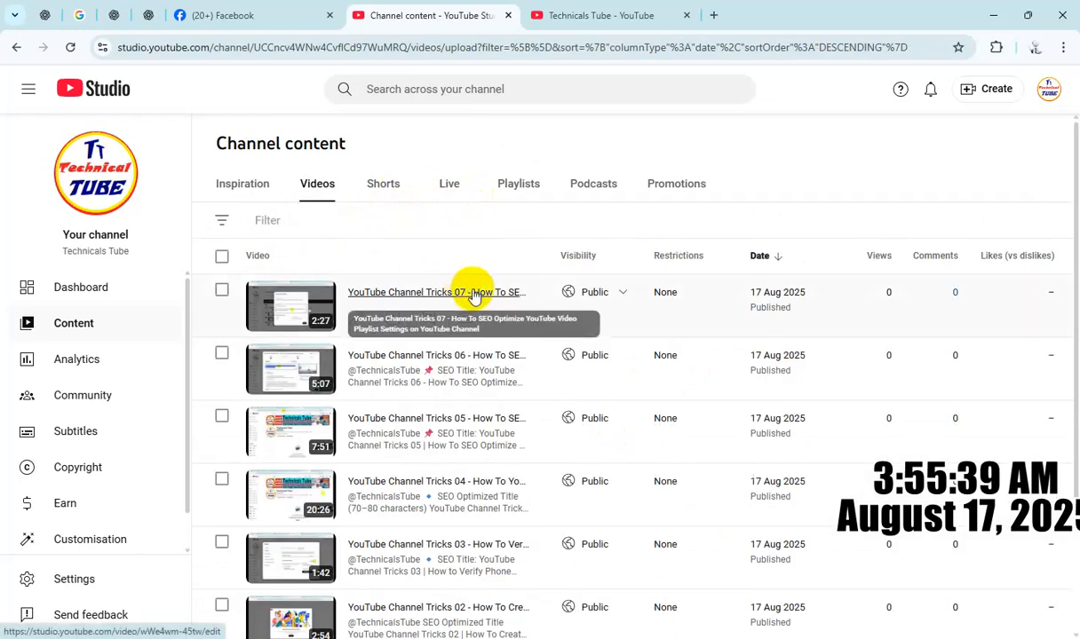
Step: Open the YouTube Channel Tricks 07 video for editing, dismiss the video clips tip and expand its additional settings to reach the tags
{"action": "left_click", "coordinate": [473, 294]}
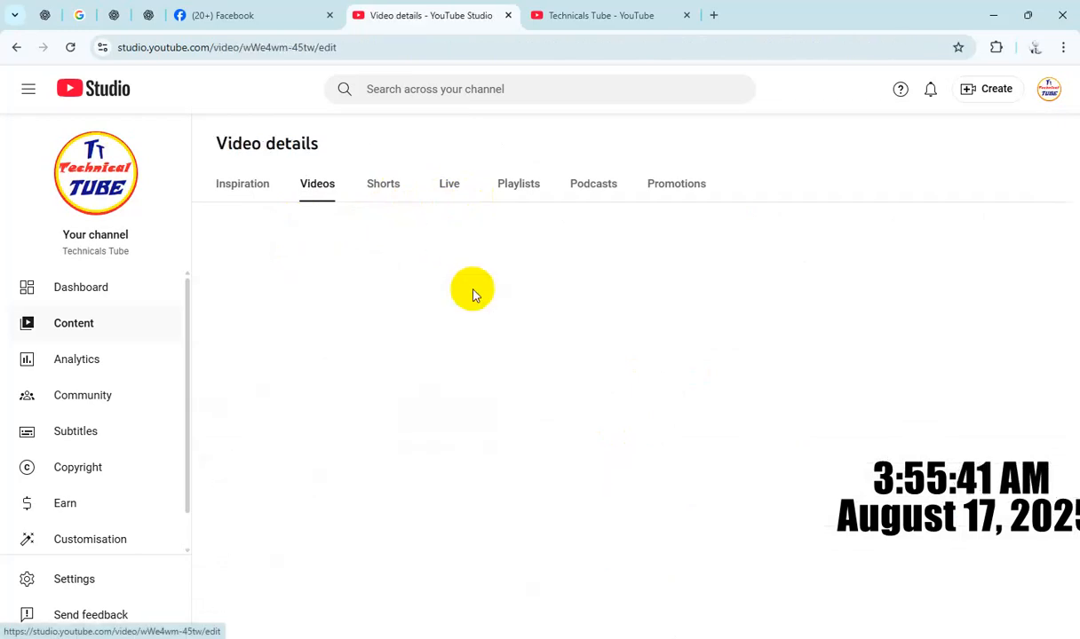
{"action": "scroll", "coordinate": [503, 368], "scroll_direction": "down", "scroll_amount": 15}
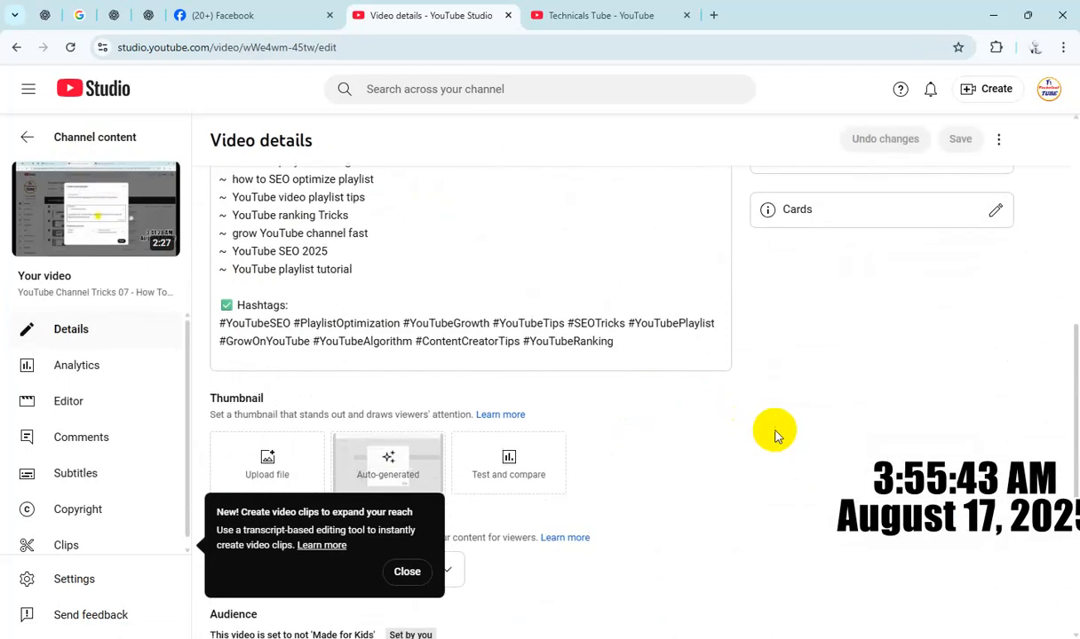
{"action": "left_click", "coordinate": [410, 572]}
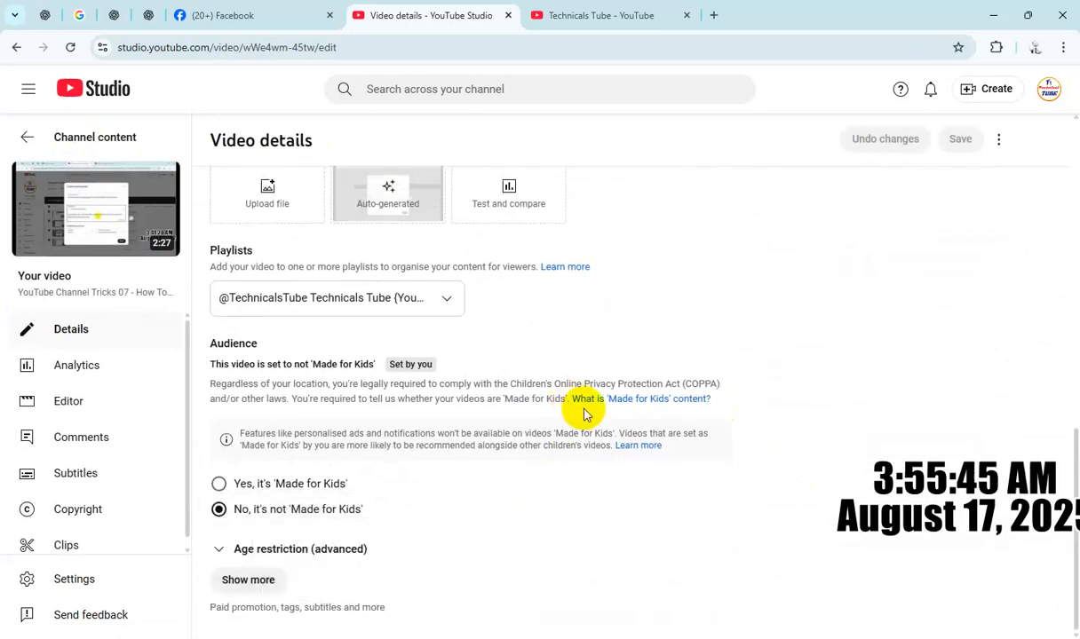
{"action": "left_click", "coordinate": [277, 583]}
{"action": "scroll", "coordinate": [551, 468], "scroll_direction": "down", "scroll_amount": 10}
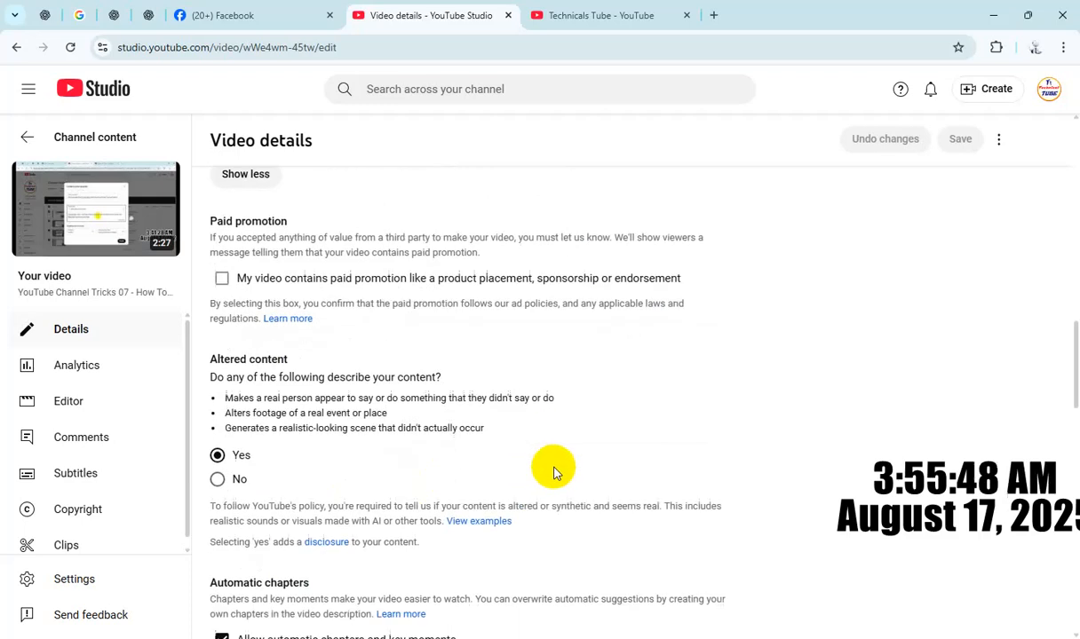
{"action": "scroll", "coordinate": [552, 473], "scroll_direction": "down", "scroll_amount": 3}
{"action": "scroll", "coordinate": [554, 472], "scroll_direction": "up", "scroll_amount": 1}
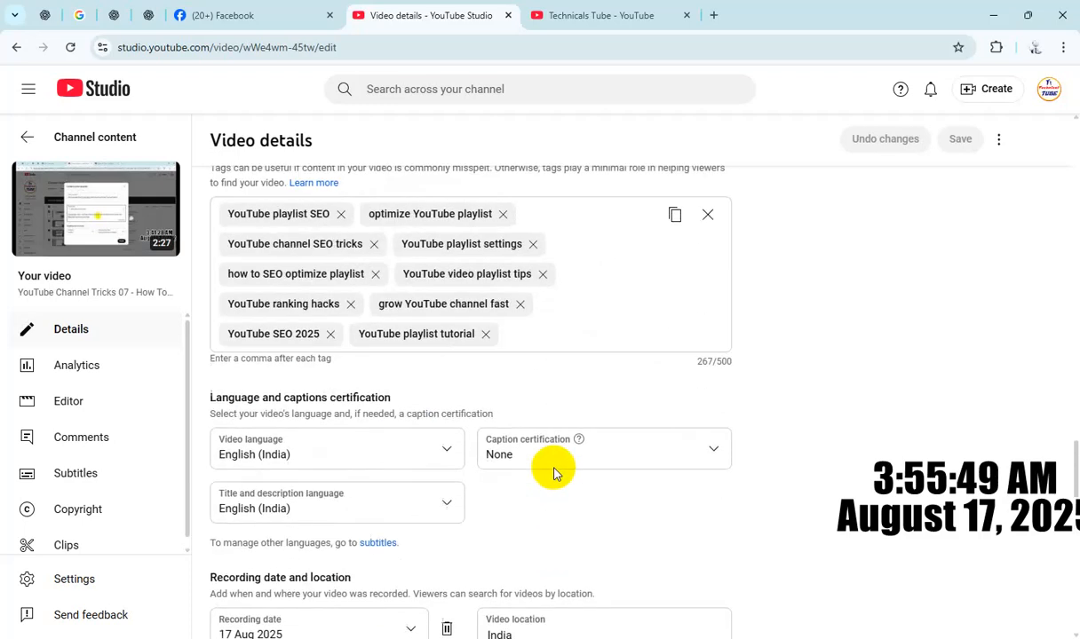
Step: Try to reword the "YouTube ranking hacks" tag in place, discard the changes and return to the channel content
{"action": "left_click", "coordinate": [281, 307]}
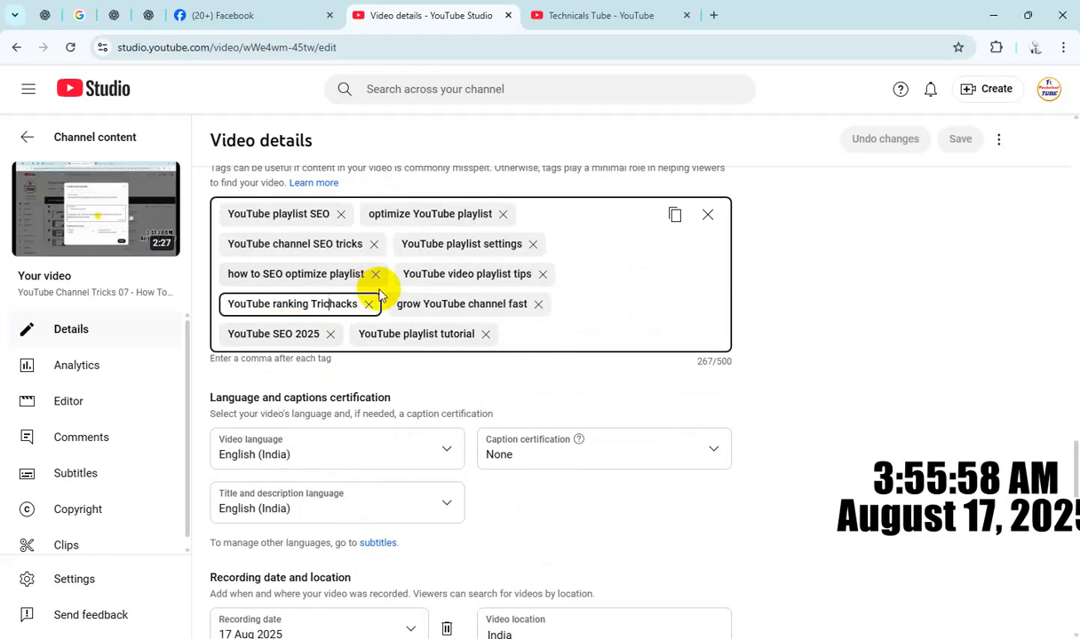
{"action": "key", "text": "Delete"}
{"action": "key", "text": "Delete"}
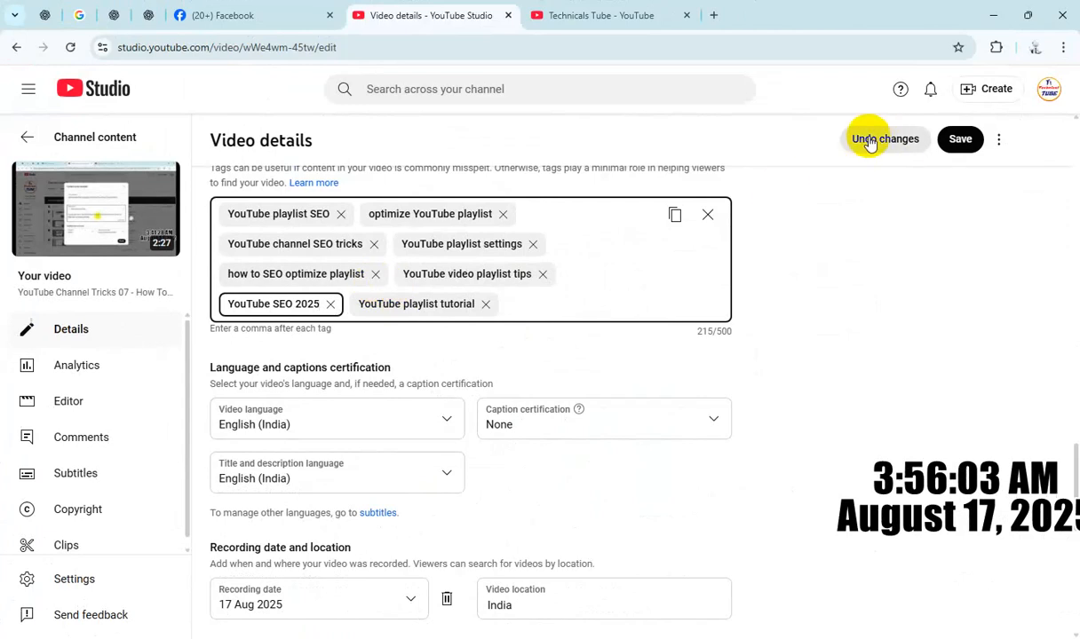
{"action": "left_click", "coordinate": [869, 140]}
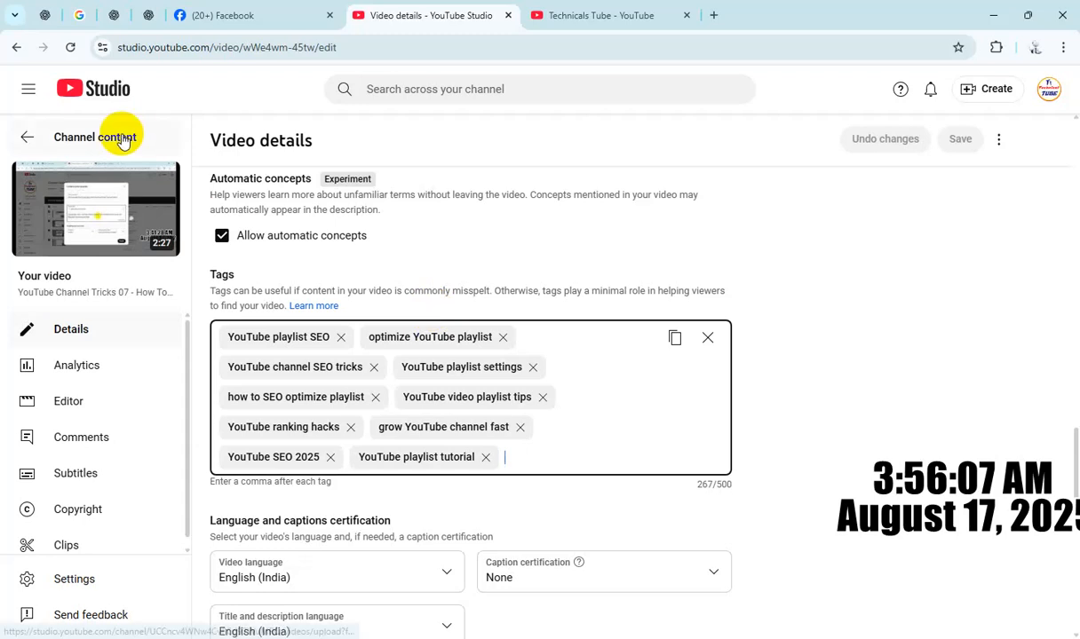
{"action": "left_click", "coordinate": [22, 138]}
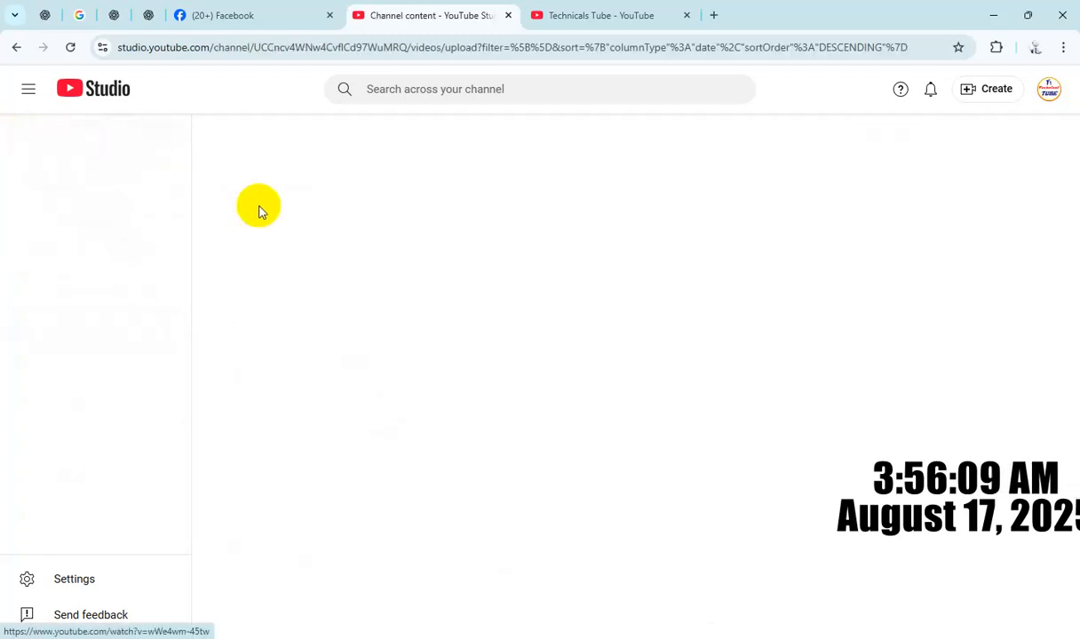
Step: Reopen the YouTube Channel Tricks 07 video, expand its additional settings and cut the text of the "YouTube ranking hacks" tag
{"action": "left_click", "coordinate": [378, 295]}
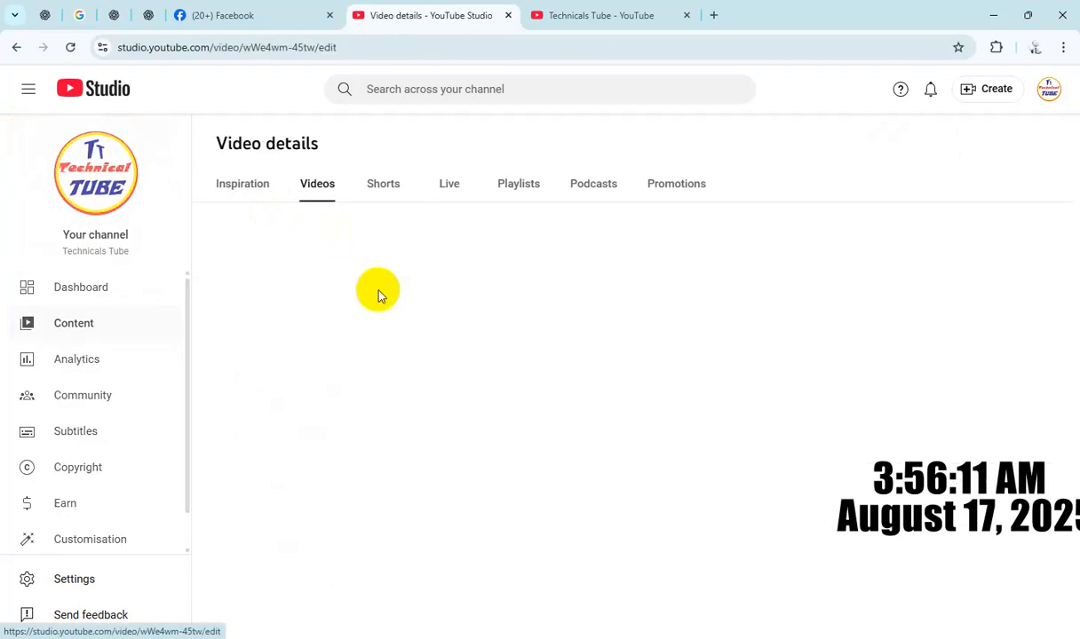
{"action": "scroll", "coordinate": [630, 409], "scroll_direction": "down", "scroll_amount": 4}
{"action": "scroll", "coordinate": [621, 413], "scroll_direction": "down", "scroll_amount": 5}
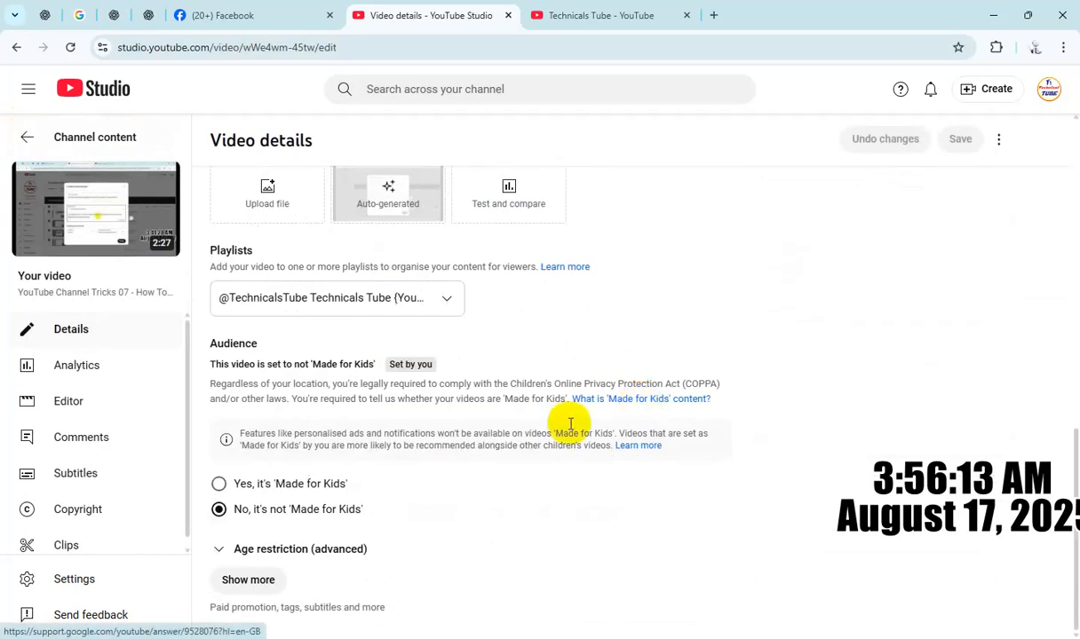
{"action": "left_click", "coordinate": [257, 580]}
{"action": "scroll", "coordinate": [410, 475], "scroll_direction": "down", "scroll_amount": 10}
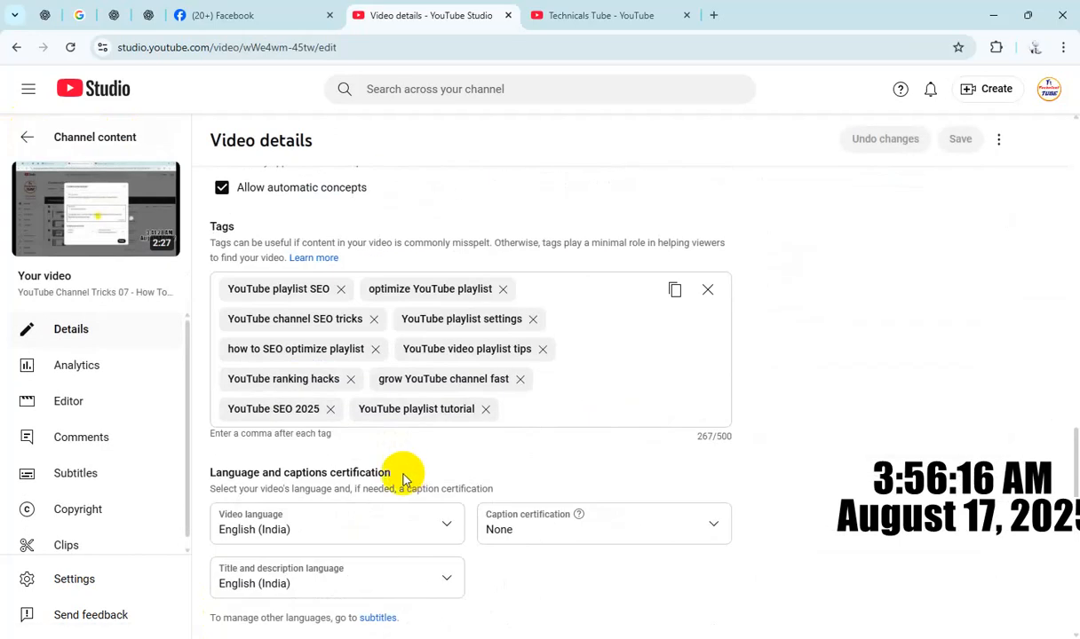
{"action": "double_click", "coordinate": [289, 379]}
{"action": "key", "text": "ctrl+c"}
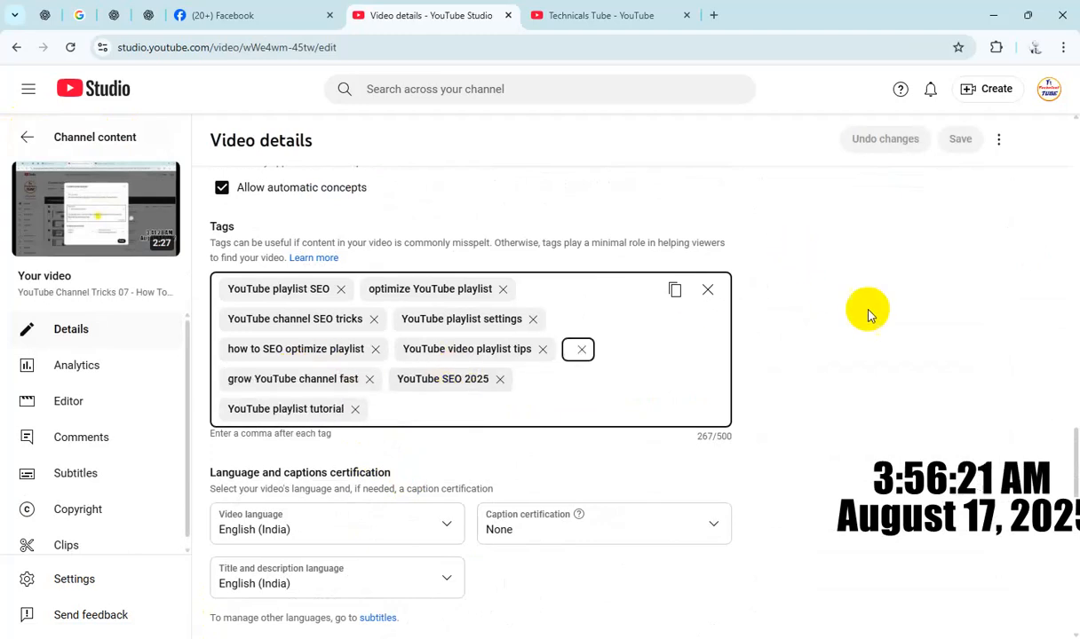
Step: Paste the cut tag text into the channel search, reword it as "YouTube ranking Tricks", copy it and close the search
{"action": "scroll", "coordinate": [432, 360], "scroll_direction": "up", "scroll_amount": 10}
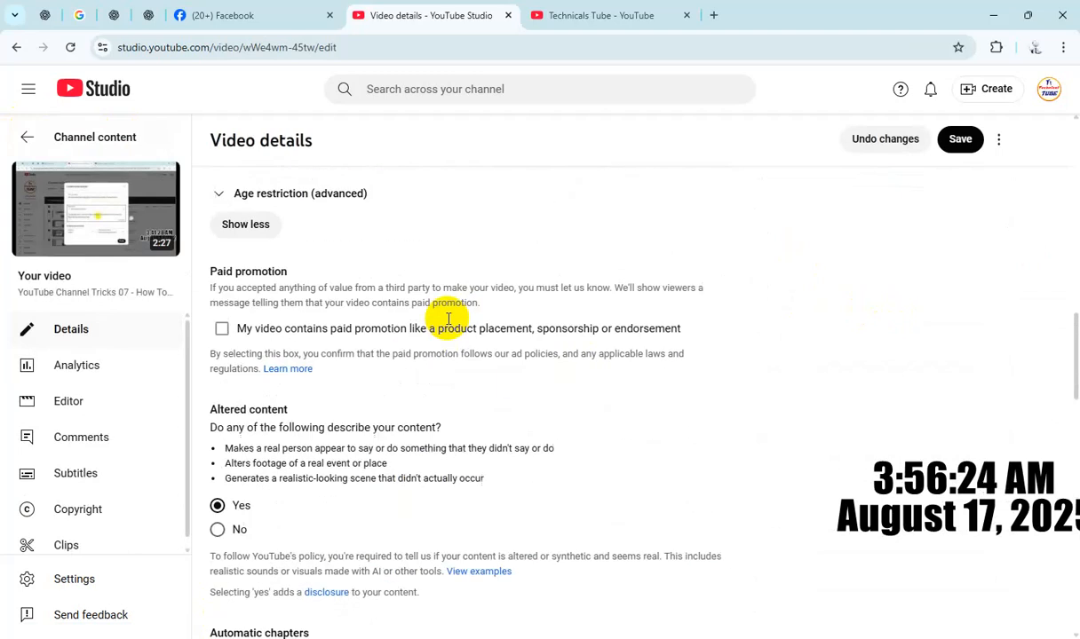
{"action": "left_click", "coordinate": [462, 90]}
{"action": "key", "text": "ctrl+v"}
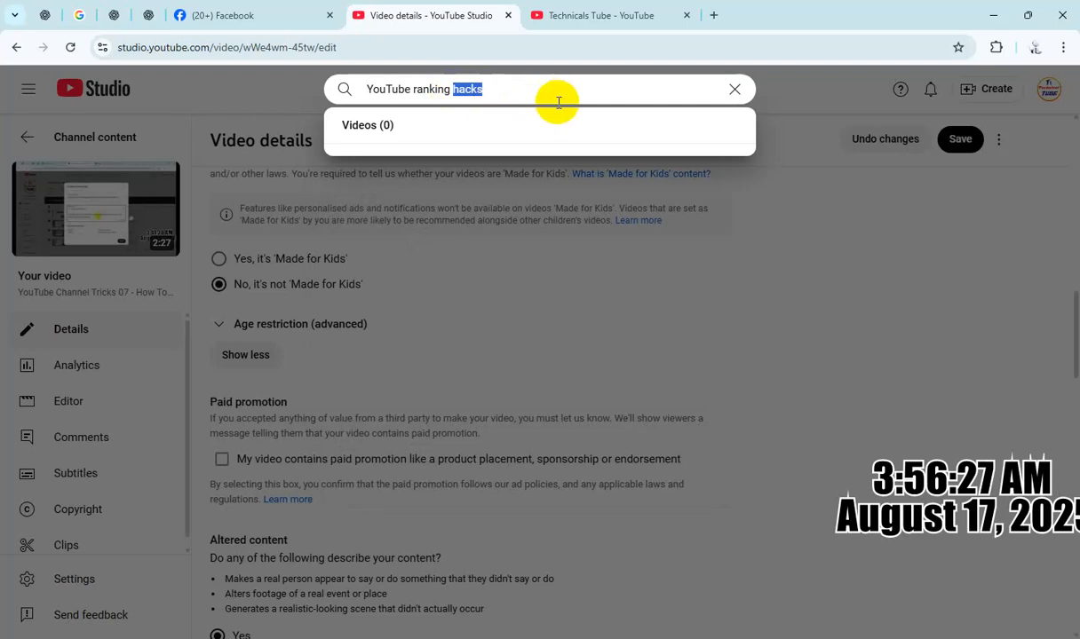
{"action": "type", "text": "Tricks"}
{"action": "key", "text": "ctrl+a"}
{"action": "key", "text": "ctrl+c"}
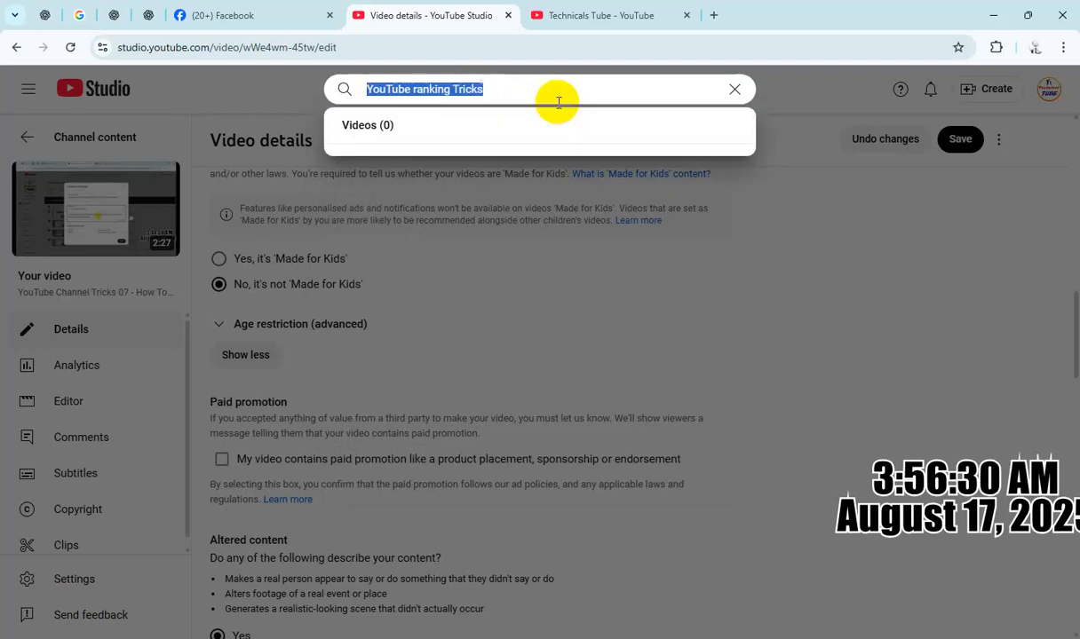
{"action": "left_click", "coordinate": [860, 273]}
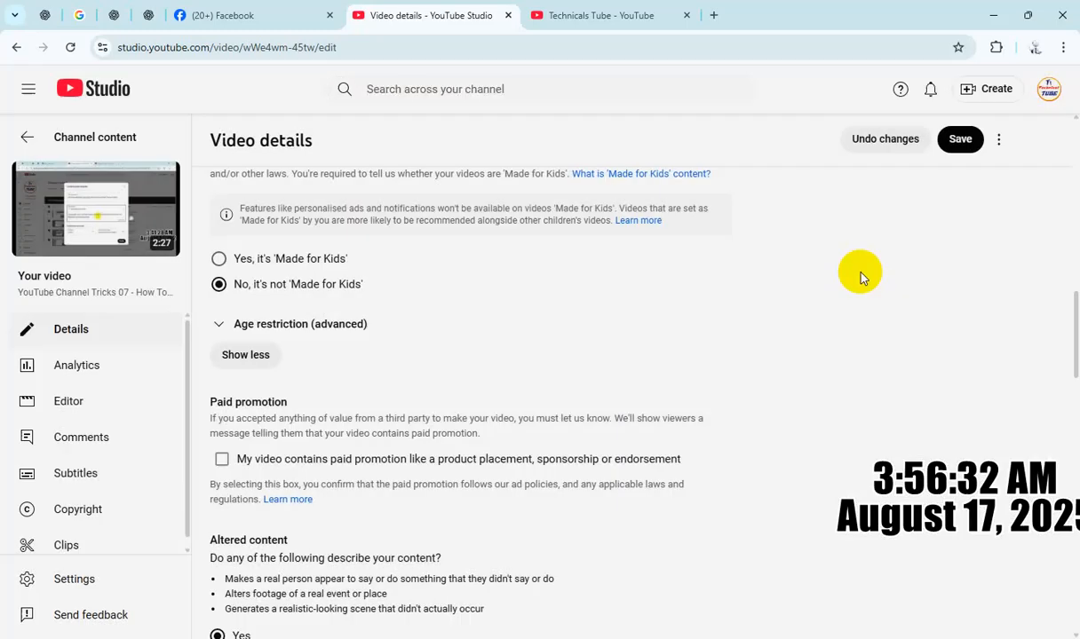
Step: Add the copied text "YouTube ranking Tricks" as a new tag on the video and save the changes
{"action": "scroll", "coordinate": [632, 367], "scroll_direction": "down", "scroll_amount": 10}
{"action": "scroll", "coordinate": [639, 362], "scroll_direction": "down", "scroll_amount": 3}
{"action": "scroll", "coordinate": [506, 357], "scroll_direction": "up", "scroll_amount": 2}
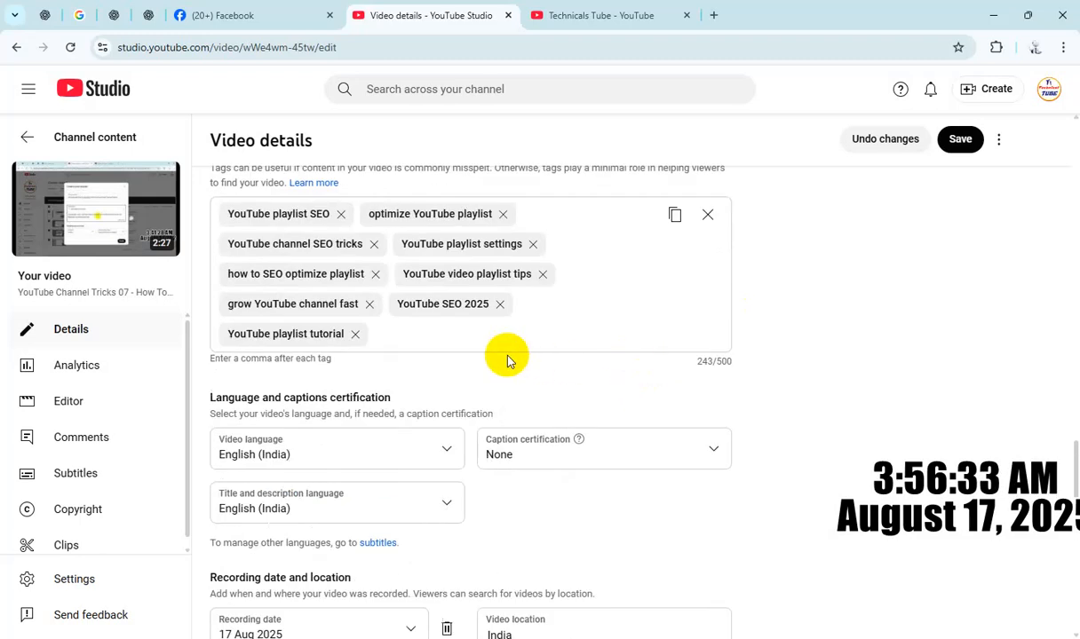
{"action": "left_click", "coordinate": [460, 335]}
{"action": "key", "text": "ctrl+v"}
{"action": "key", "text": "Return"}
{"action": "left_click", "coordinate": [908, 291]}
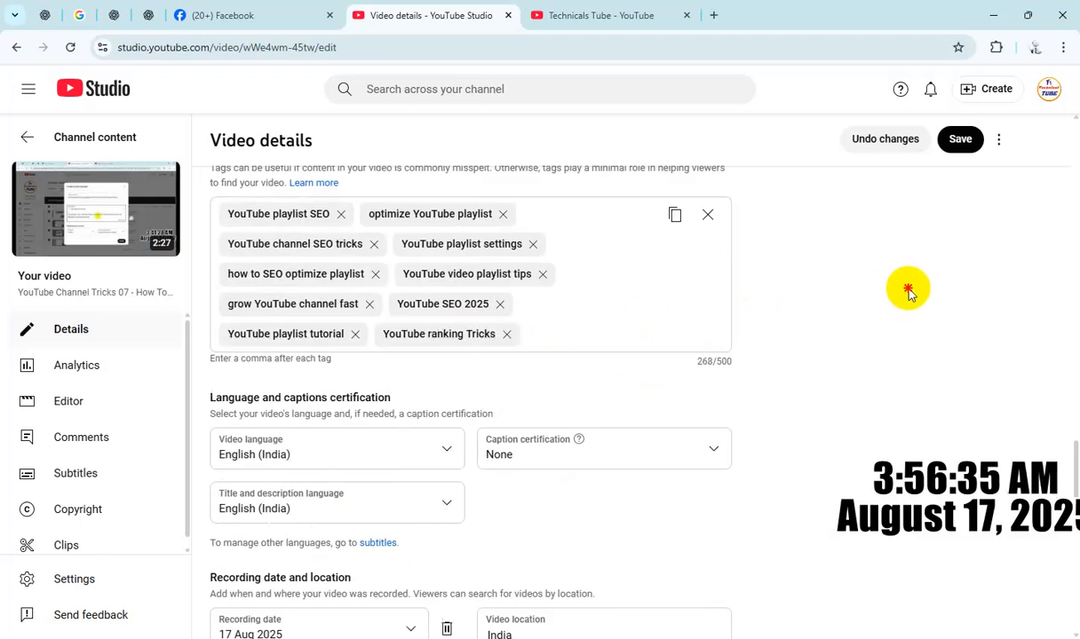
{"action": "left_click", "coordinate": [959, 139]}
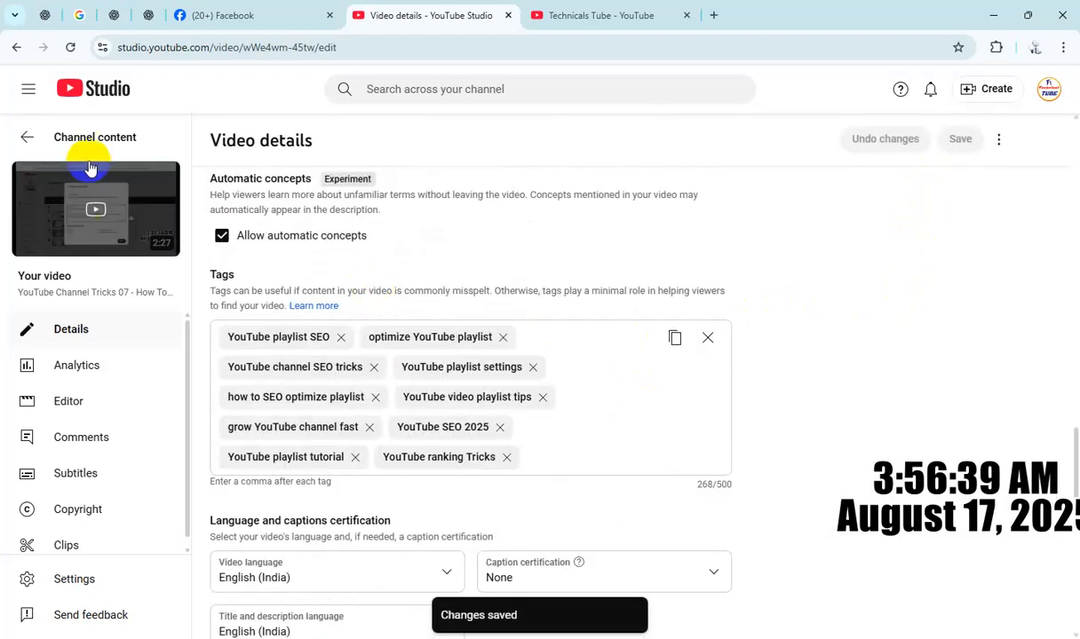
Step: Go back to the channel content, open the YouTube Channel Tricks 01 video for editing and expand its additional settings to the language options
{"action": "left_click", "coordinate": [27, 137]}
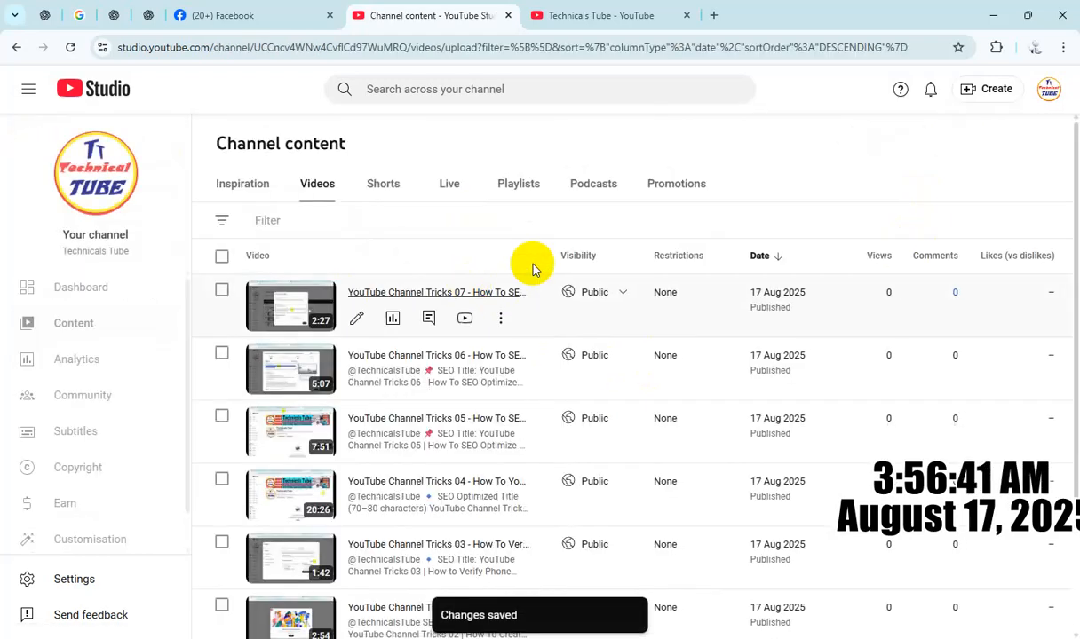
{"action": "scroll", "coordinate": [533, 373], "scroll_direction": "down", "scroll_amount": 3}
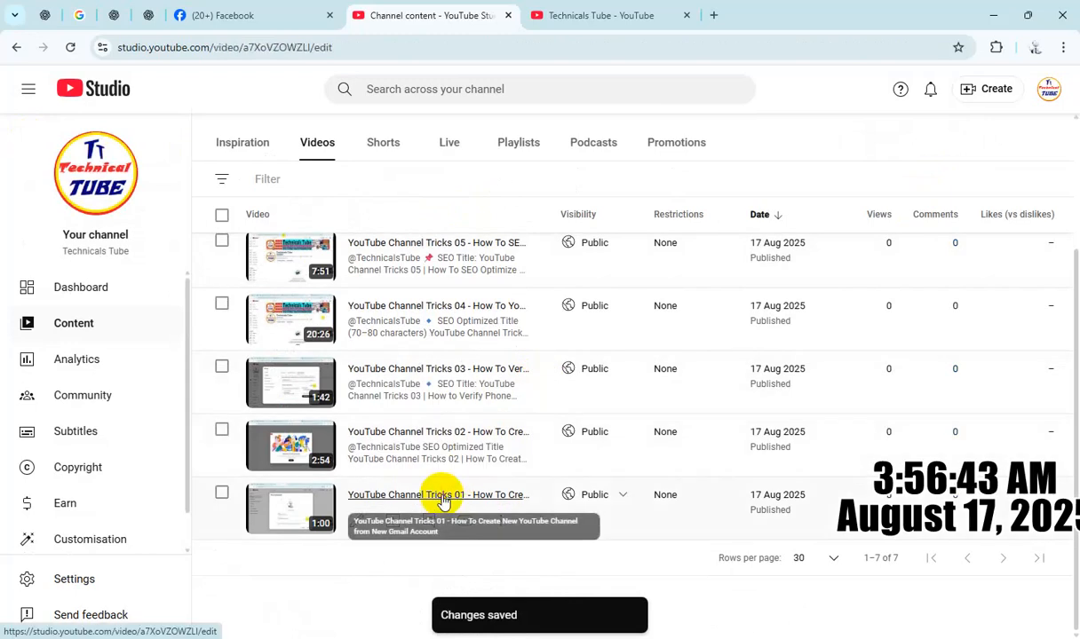
{"action": "left_click", "coordinate": [441, 493]}
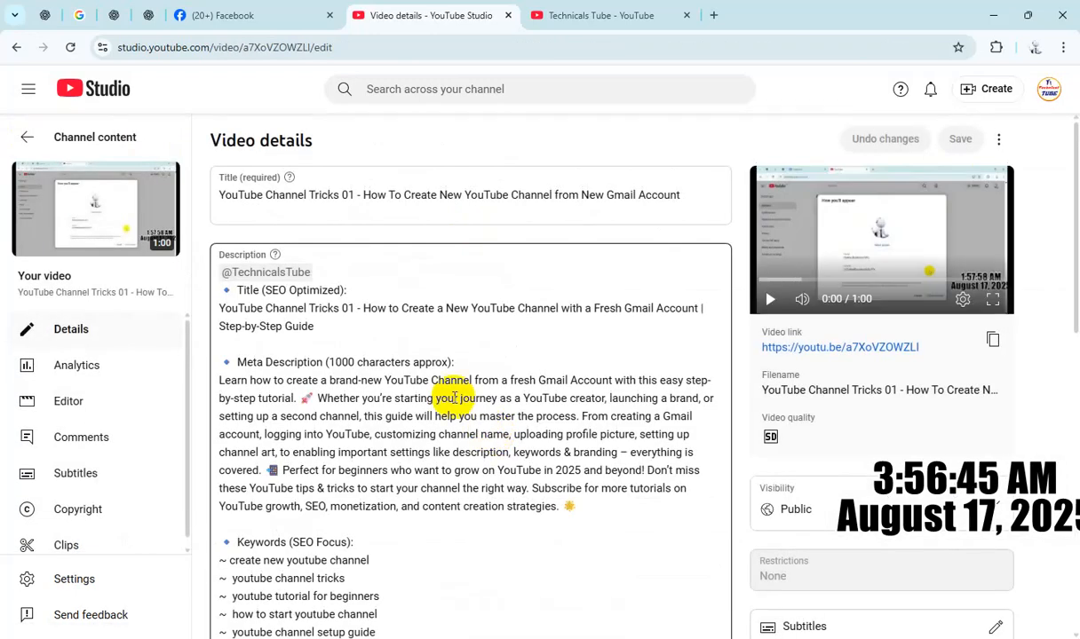
{"action": "scroll", "coordinate": [454, 404], "scroll_direction": "down", "scroll_amount": 3}
{"action": "scroll", "coordinate": [455, 401], "scroll_direction": "down", "scroll_amount": 6}
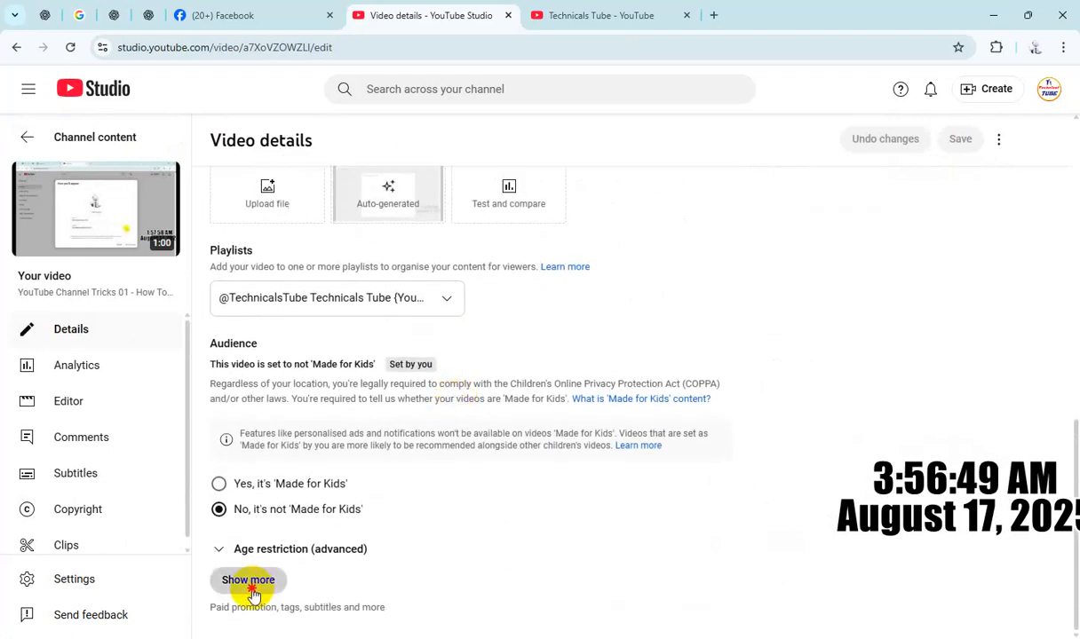
{"action": "left_click", "coordinate": [251, 588]}
{"action": "scroll", "coordinate": [475, 485], "scroll_direction": "down", "scroll_amount": 5}
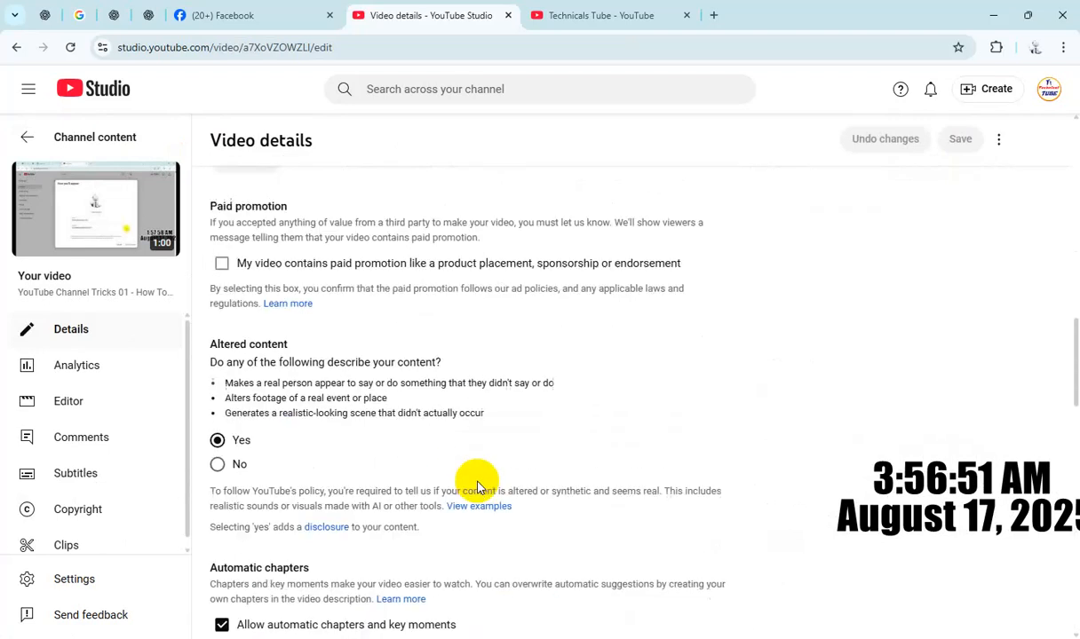
{"action": "scroll", "coordinate": [477, 487], "scroll_direction": "down", "scroll_amount": 9}
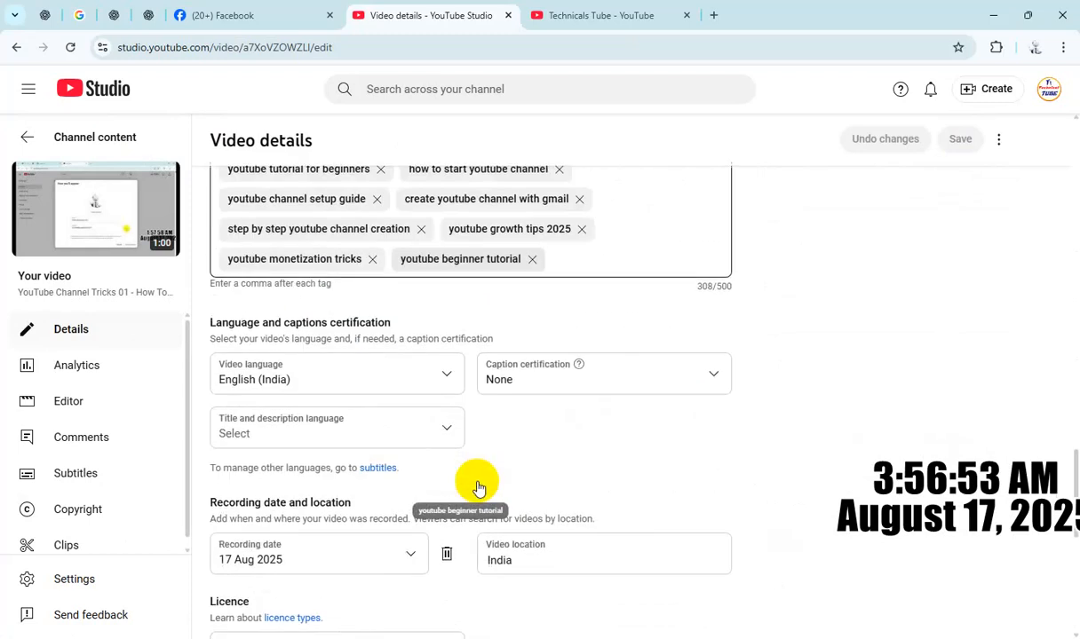
{"action": "scroll", "coordinate": [477, 488], "scroll_direction": "down", "scroll_amount": 3}
{"action": "scroll", "coordinate": [477, 488], "scroll_direction": "up", "scroll_amount": 2}
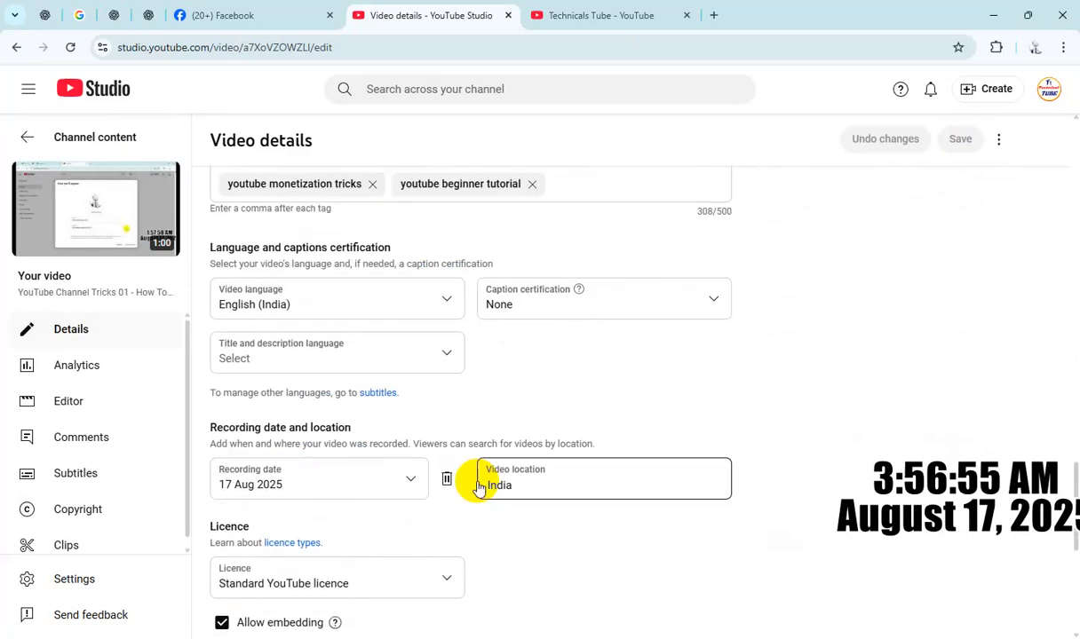
{"action": "scroll", "coordinate": [477, 485], "scroll_direction": "up", "scroll_amount": 1}
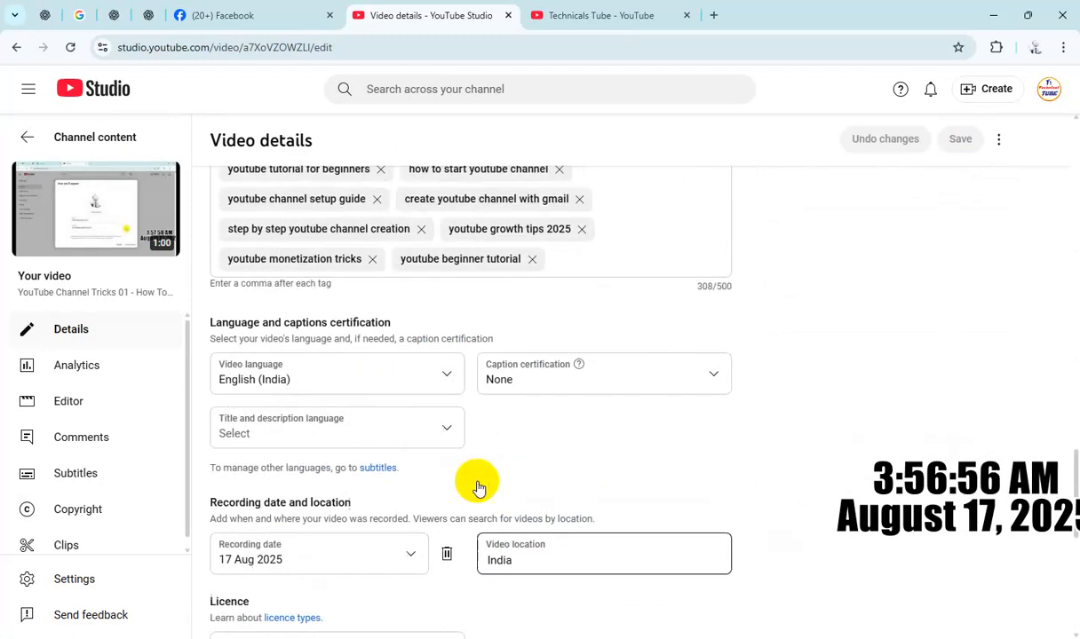
Step: Set the video's title and description language to English (India) and save the changes
{"action": "left_click", "coordinate": [380, 437]}
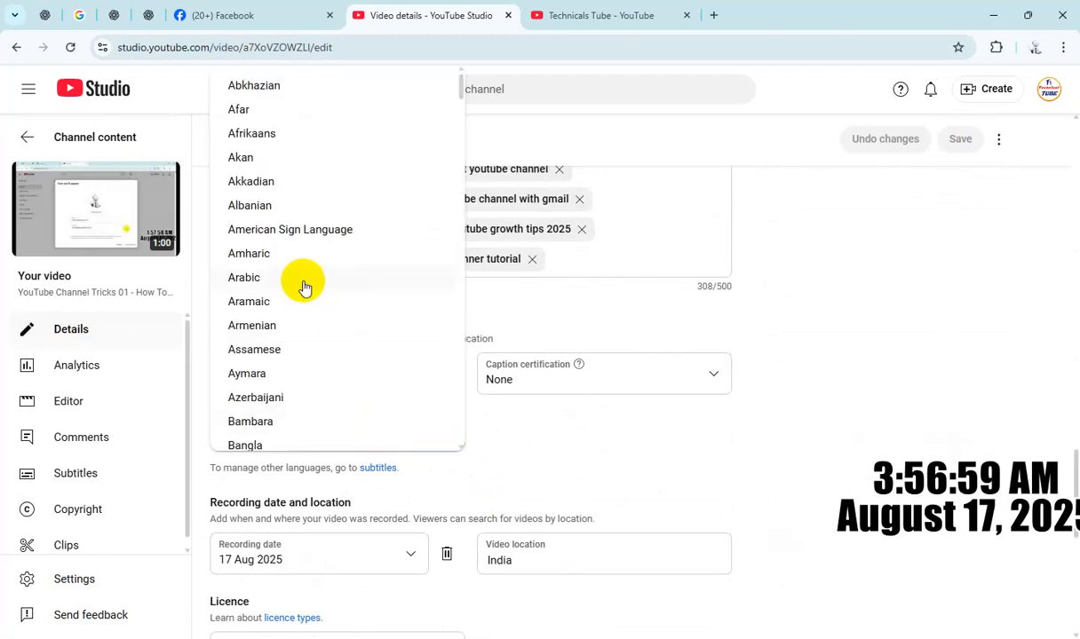
{"action": "scroll", "coordinate": [303, 287], "scroll_direction": "down", "scroll_amount": 10}
{"action": "scroll", "coordinate": [318, 338], "scroll_direction": "down", "scroll_amount": 4}
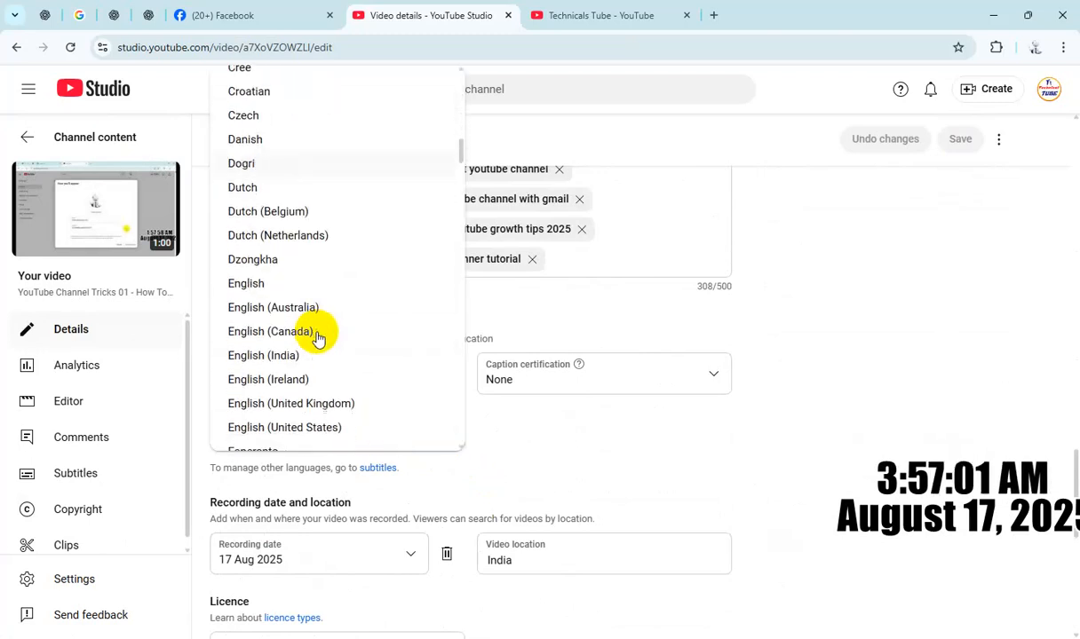
{"action": "left_click", "coordinate": [289, 241]}
{"action": "scroll", "coordinate": [638, 422], "scroll_direction": "down", "scroll_amount": 5}
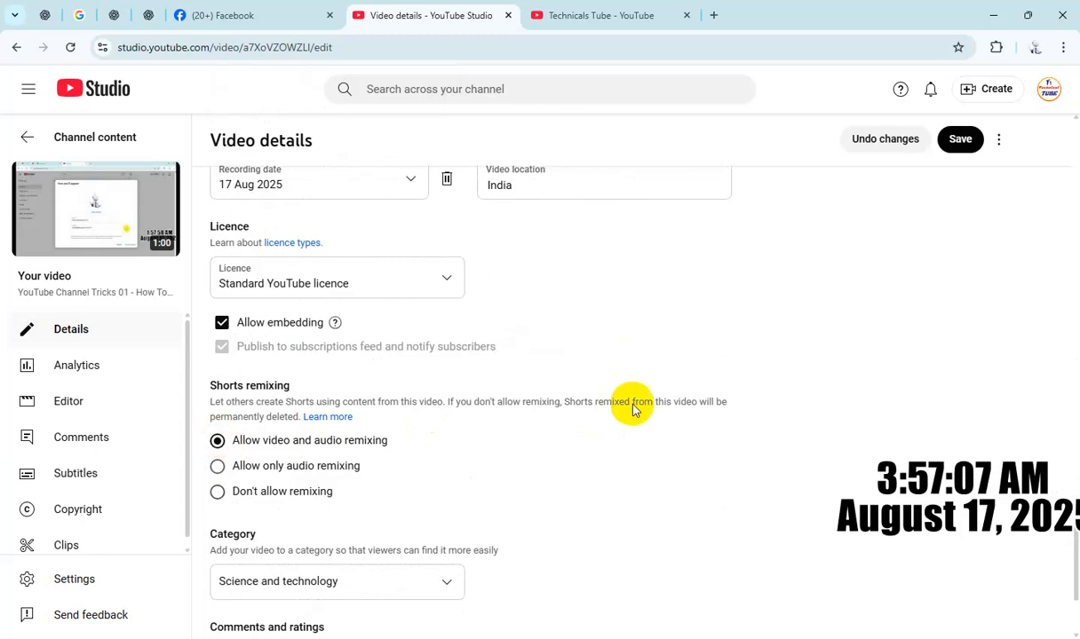
{"action": "scroll", "coordinate": [630, 414], "scroll_direction": "down", "scroll_amount": 2}
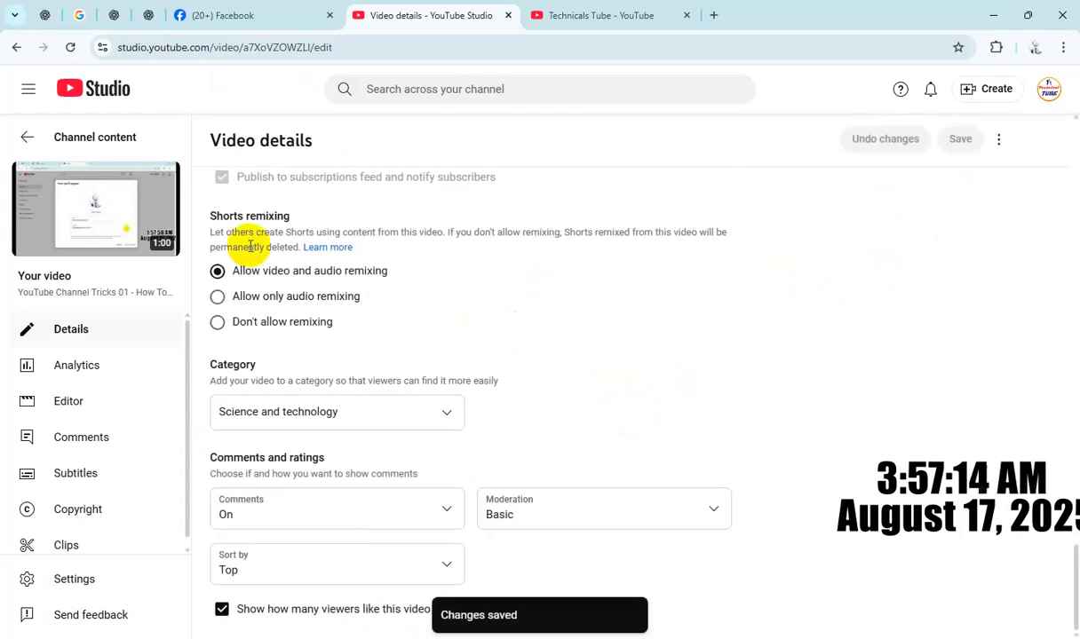
Step: Return to the channel content, open the YouTube Channel Tricks 02 video for editing and expand its additional settings to the language options
{"action": "left_click", "coordinate": [27, 137]}
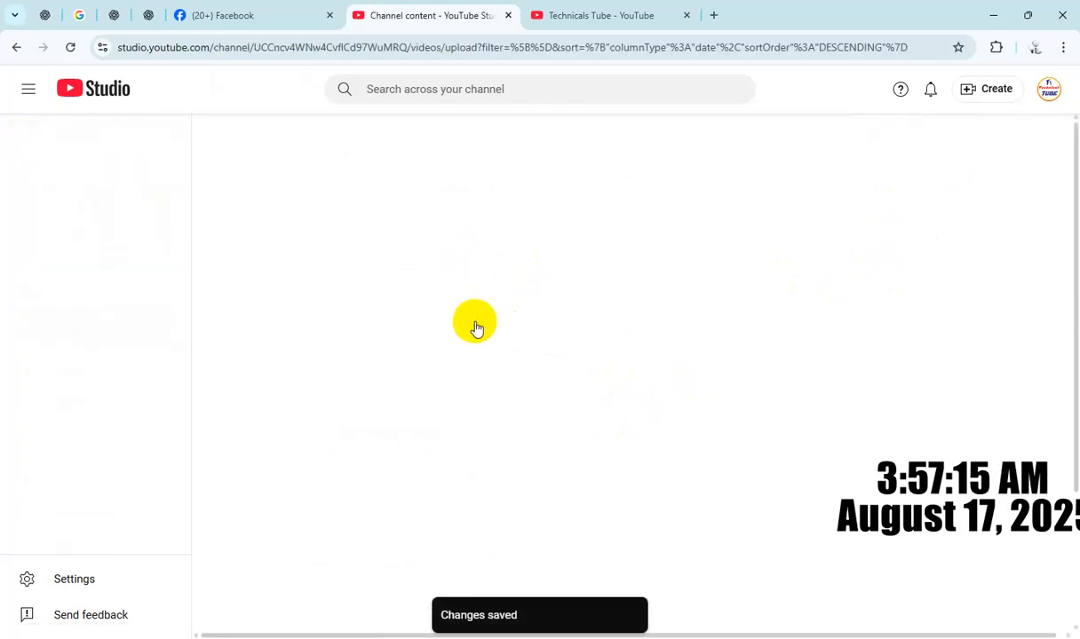
{"action": "scroll", "coordinate": [364, 399], "scroll_direction": "down", "scroll_amount": 3}
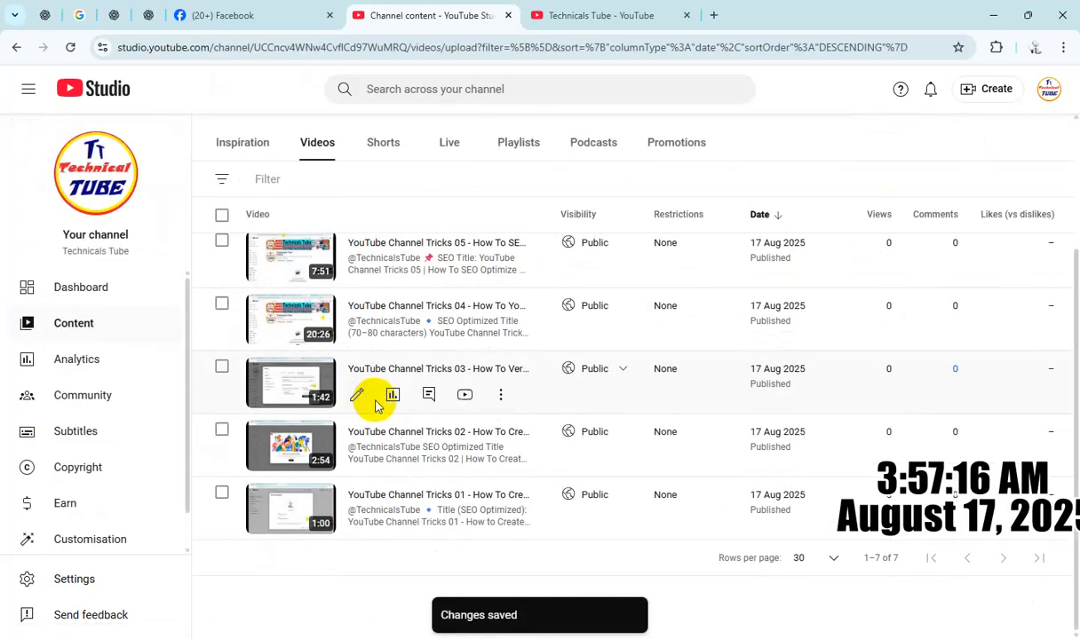
{"action": "left_click", "coordinate": [462, 432]}
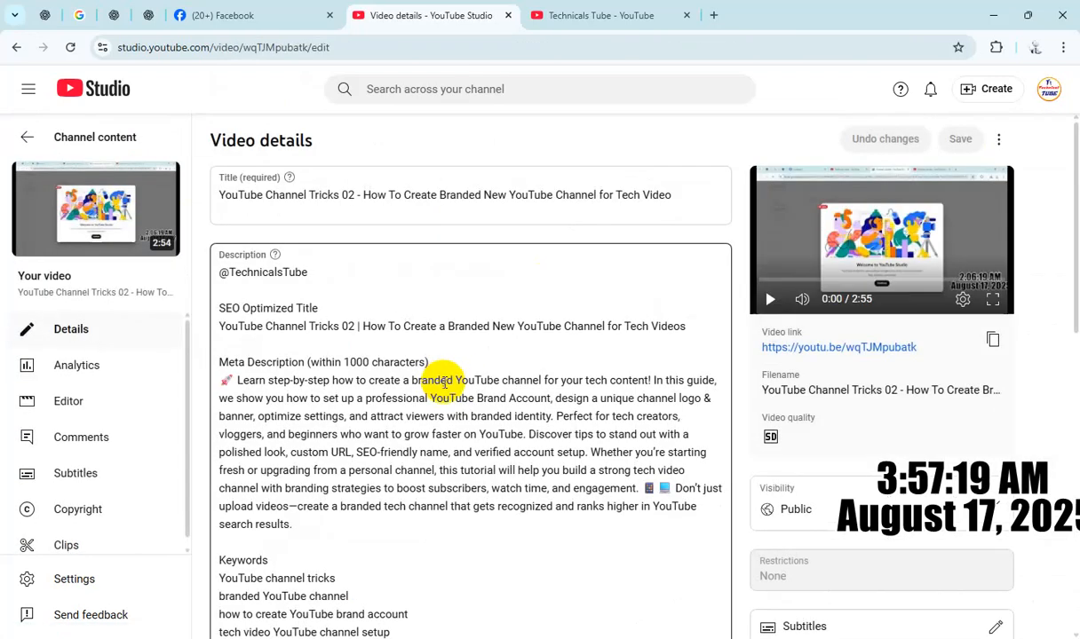
{"action": "scroll", "coordinate": [492, 421], "scroll_direction": "down", "scroll_amount": 3}
{"action": "scroll", "coordinate": [492, 421], "scroll_direction": "down", "scroll_amount": 5}
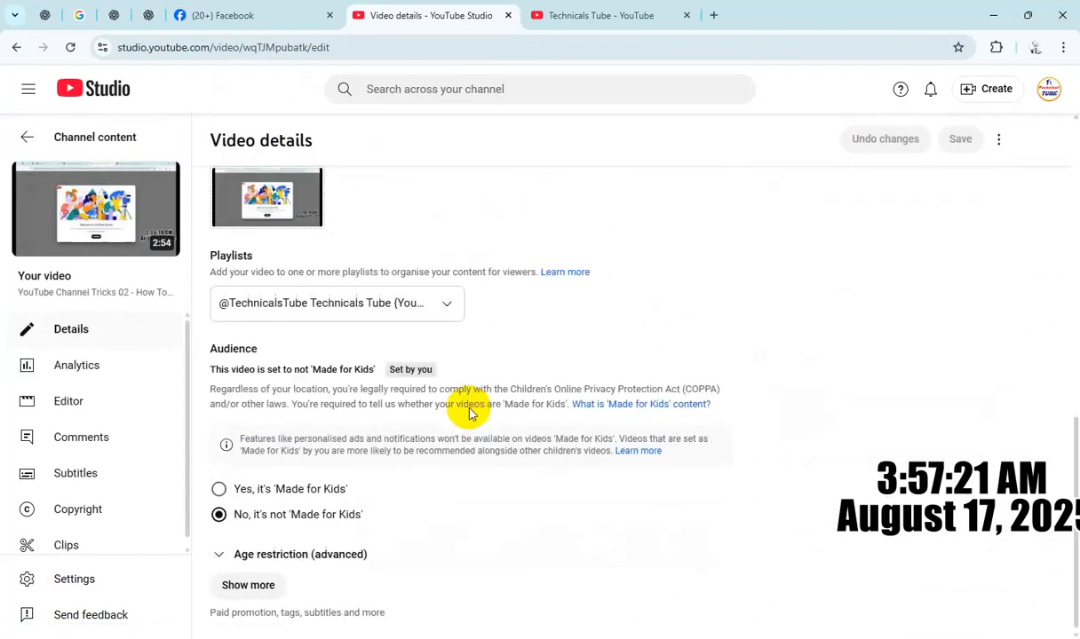
{"action": "scroll", "coordinate": [458, 445], "scroll_direction": "down", "scroll_amount": 7}
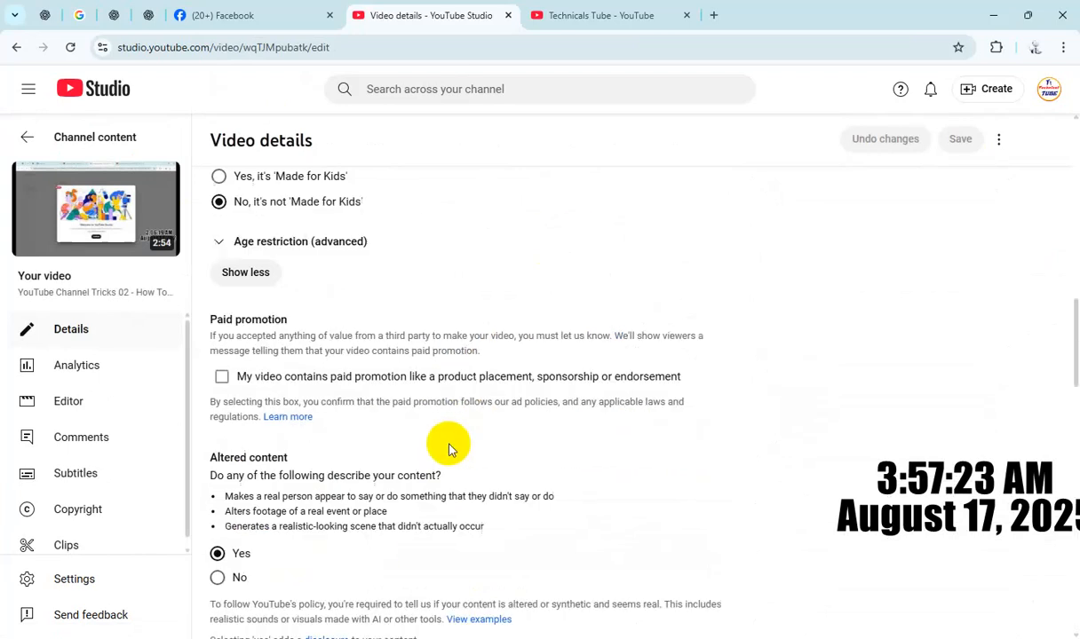
{"action": "scroll", "coordinate": [458, 445], "scroll_direction": "down", "scroll_amount": 8}
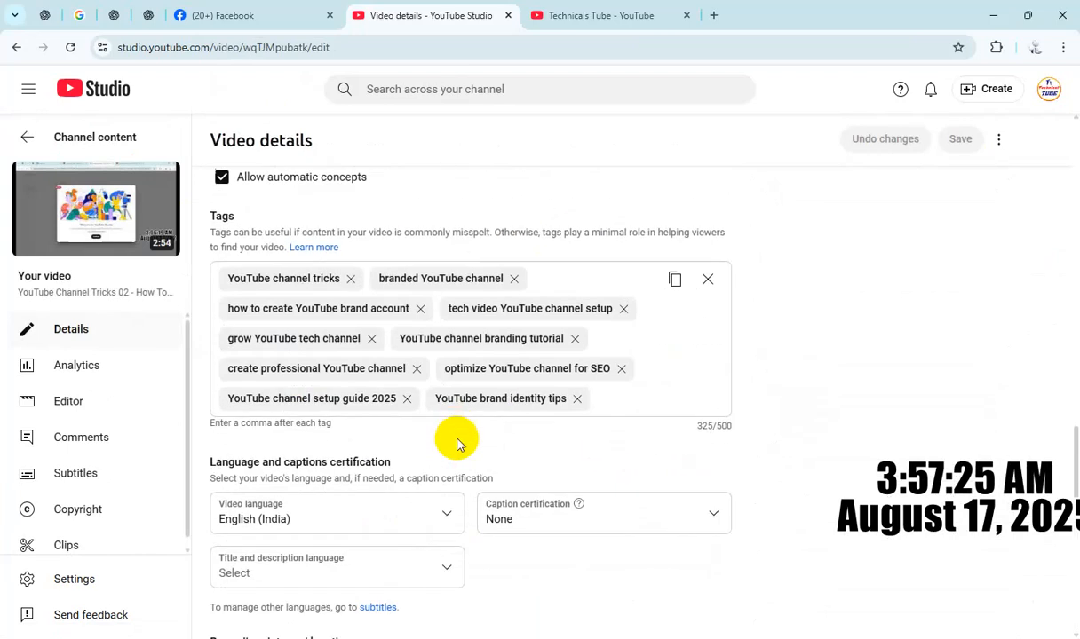
Step: Set the Tricks 02 video's title and description language to English (India) and save the changes
{"action": "left_click", "coordinate": [380, 359]}
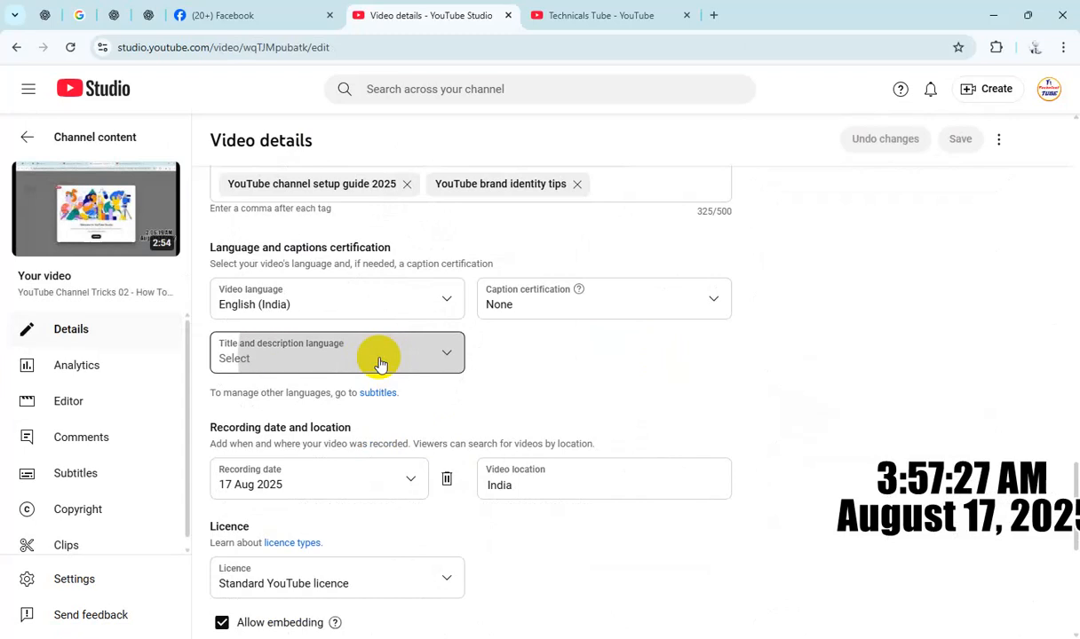
{"action": "scroll", "coordinate": [366, 311], "scroll_direction": "down", "scroll_amount": 7}
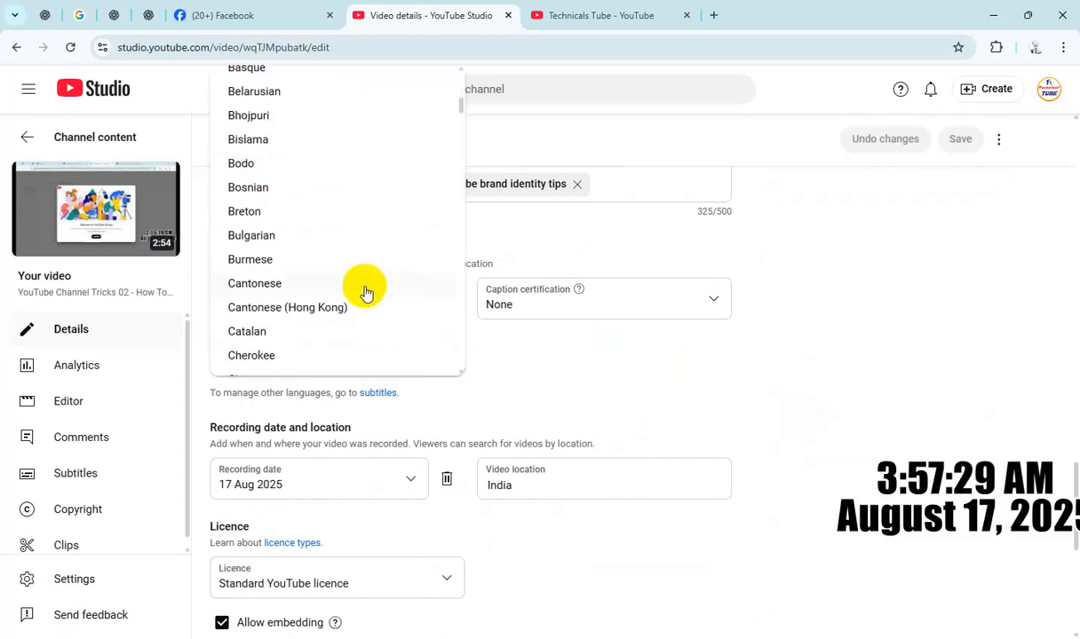
{"action": "scroll", "coordinate": [364, 296], "scroll_direction": "down", "scroll_amount": 6}
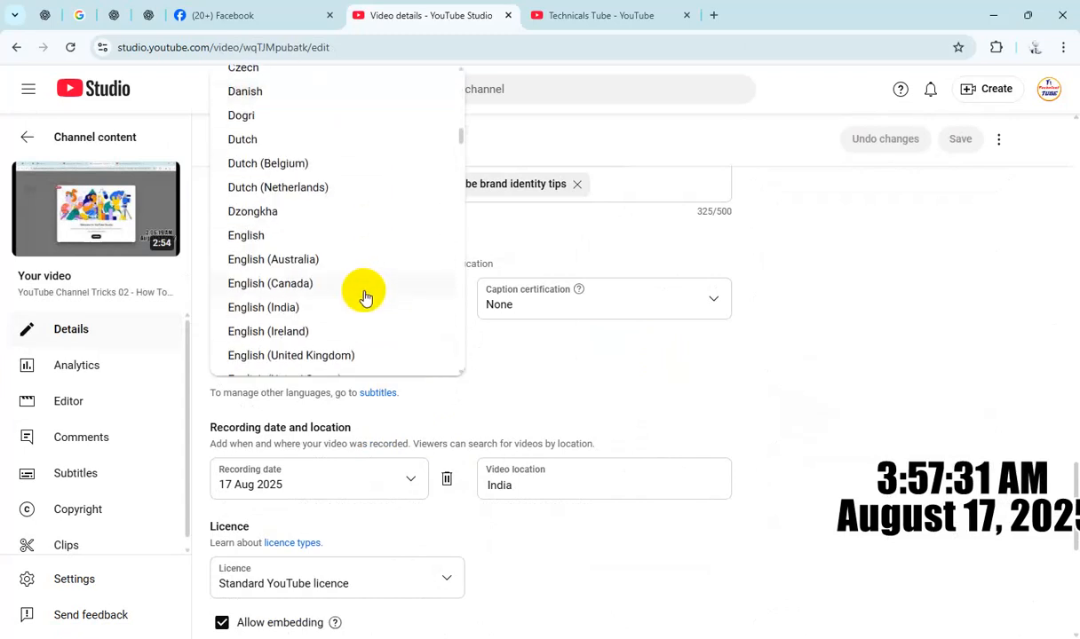
{"action": "left_click", "coordinate": [327, 305]}
{"action": "scroll", "coordinate": [612, 422], "scroll_direction": "down", "scroll_amount": 5}
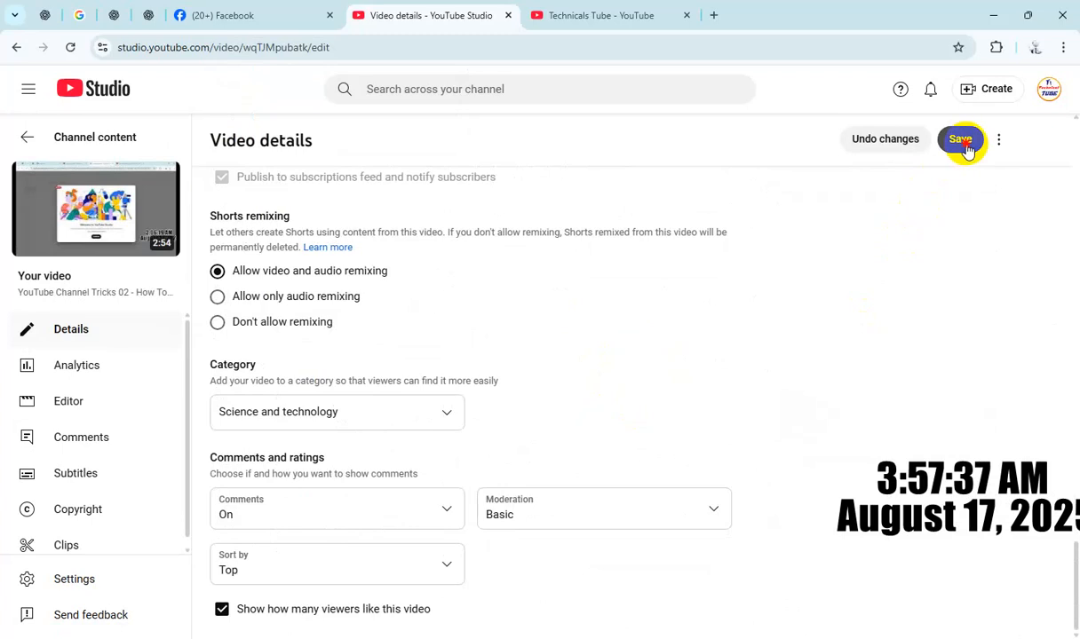
{"action": "left_click", "coordinate": [964, 142]}
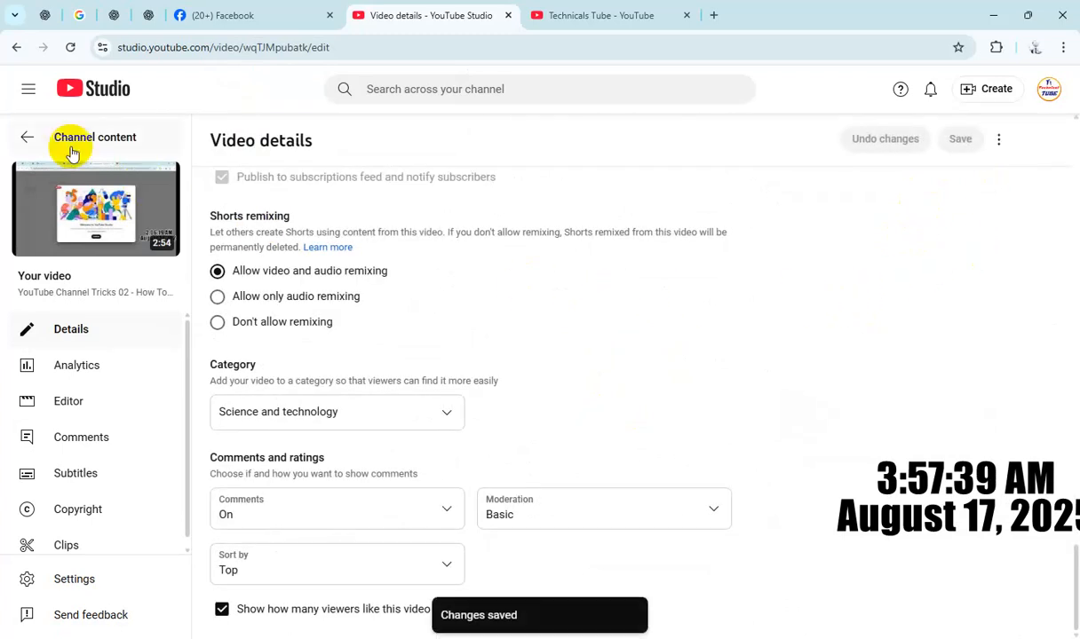
Step: Return to the channel content, open the YouTube Channel Tricks 03 video for editing and expand its additional settings to the language options
{"action": "scroll", "coordinate": [518, 373], "scroll_direction": "up", "scroll_amount": 3}
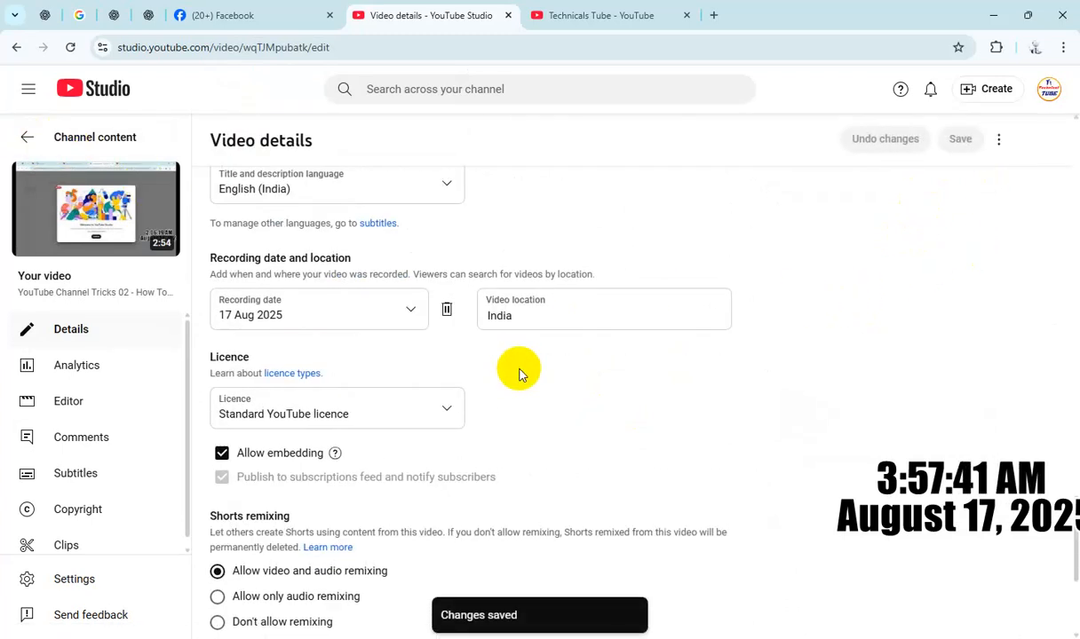
{"action": "left_click", "coordinate": [25, 138]}
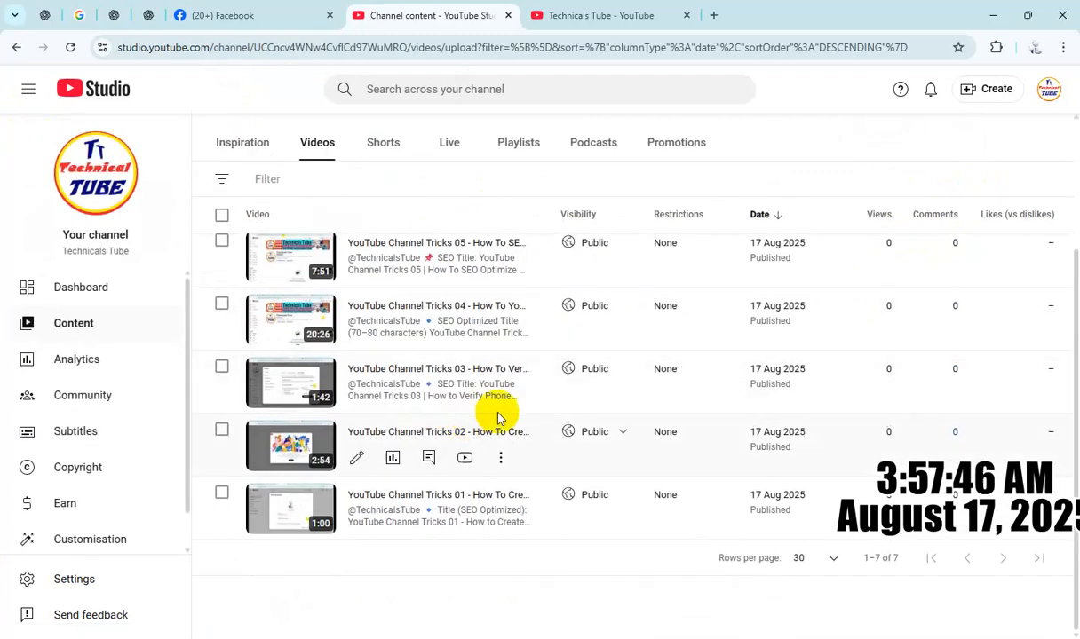
{"action": "left_click", "coordinate": [492, 369]}
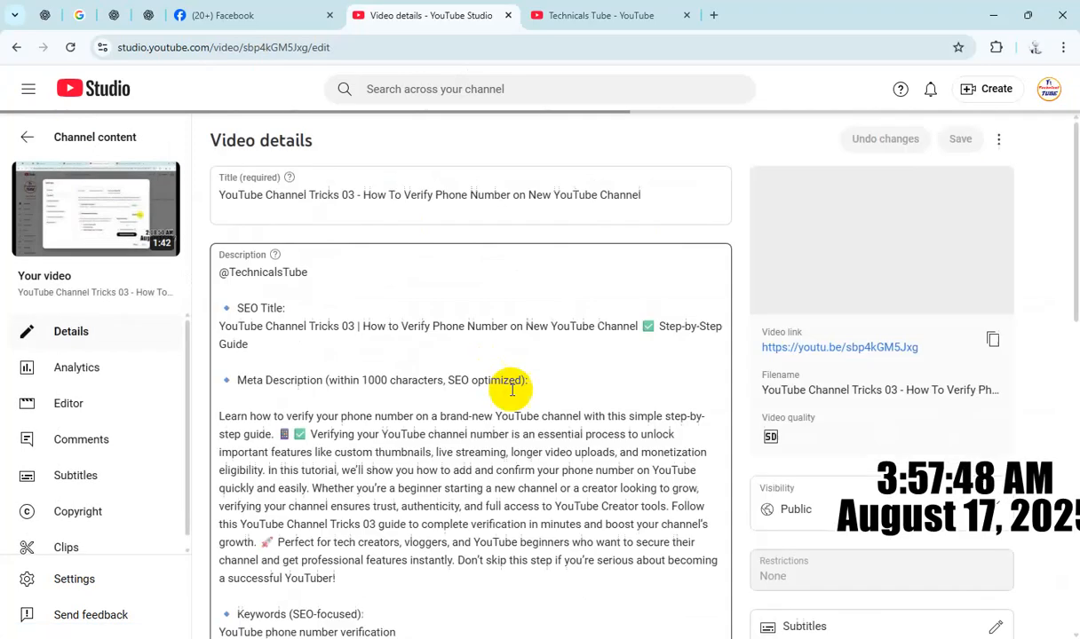
{"action": "scroll", "coordinate": [577, 426], "scroll_direction": "down", "scroll_amount": 6}
{"action": "scroll", "coordinate": [547, 431], "scroll_direction": "down", "scroll_amount": 3}
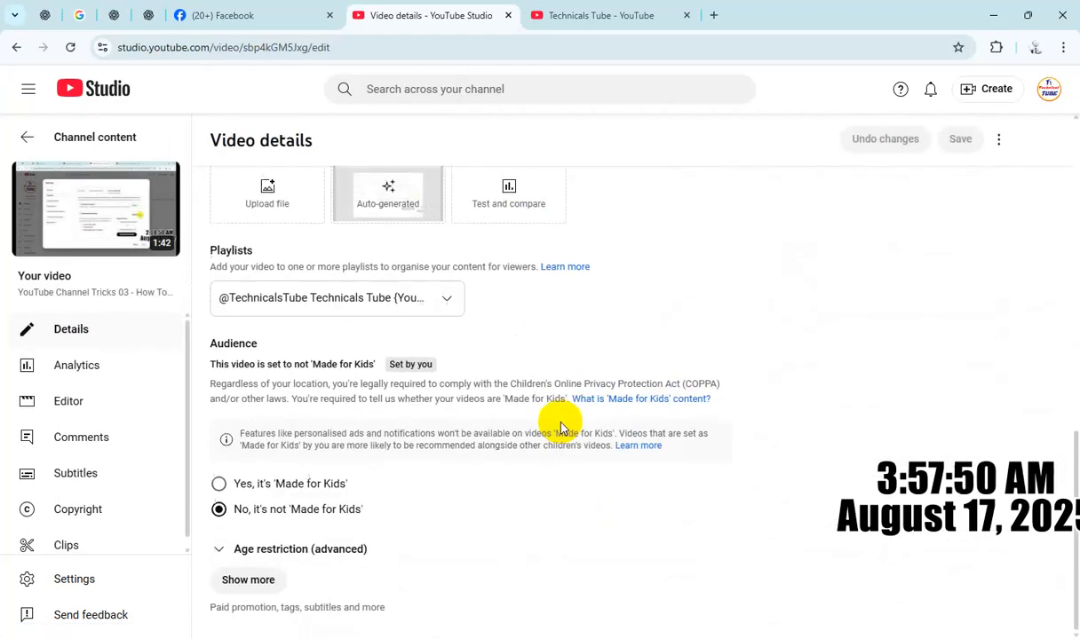
{"action": "scroll", "coordinate": [439, 487], "scroll_direction": "down", "scroll_amount": 10}
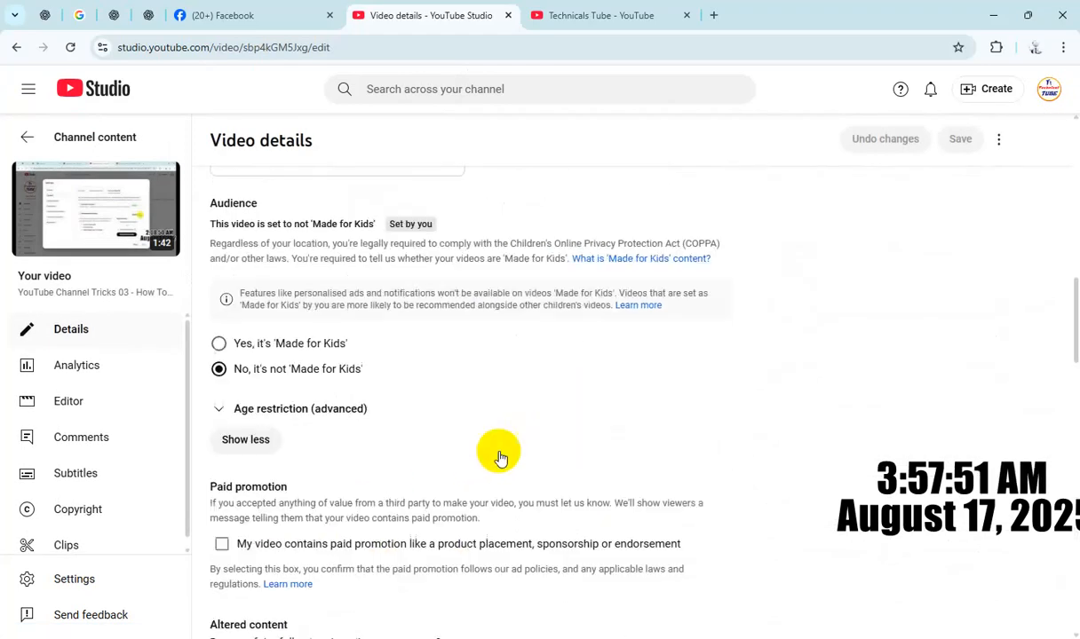
{"action": "scroll", "coordinate": [516, 452], "scroll_direction": "down", "scroll_amount": 3}
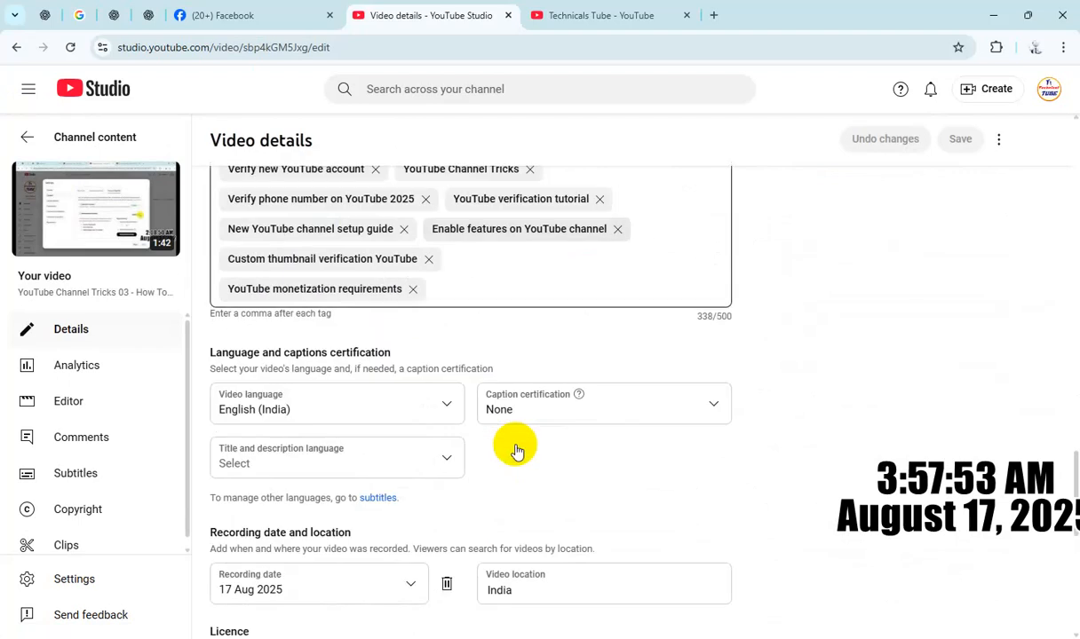
Step: Set the Tricks 03 video's title and description language to English (India)
{"action": "left_click", "coordinate": [338, 463]}
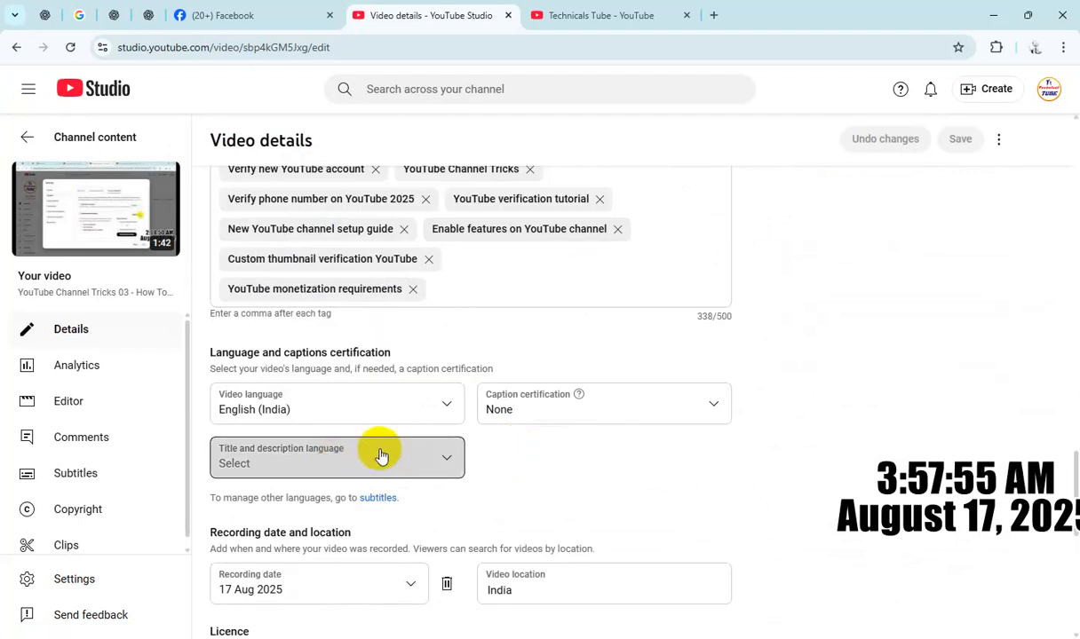
{"action": "scroll", "coordinate": [317, 346], "scroll_direction": "down", "scroll_amount": 15}
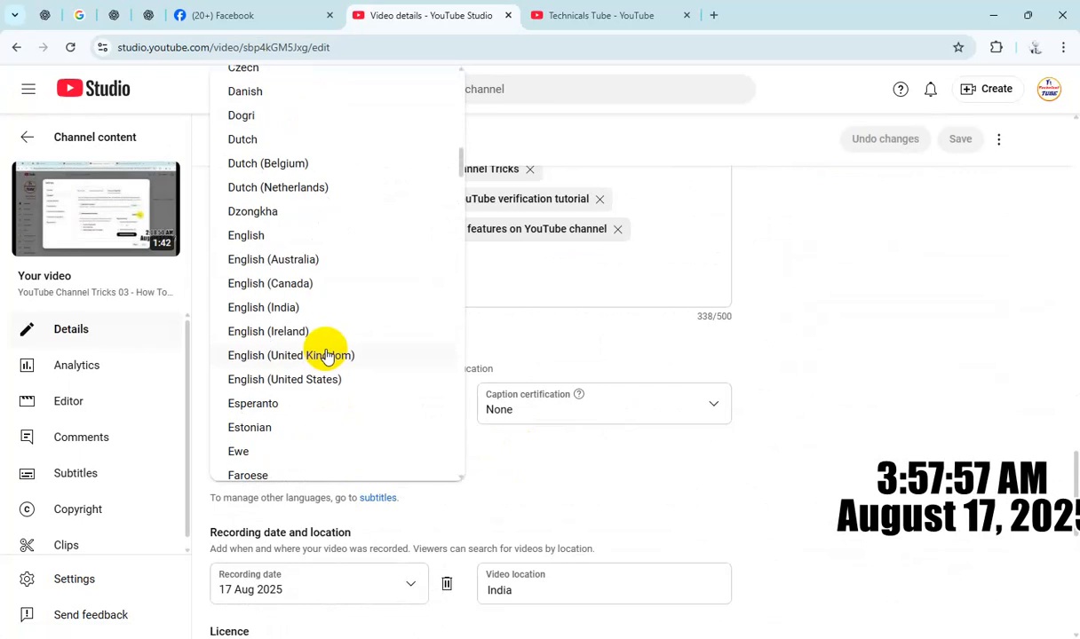
{"action": "scroll", "coordinate": [326, 353], "scroll_direction": "up", "scroll_amount": 5}
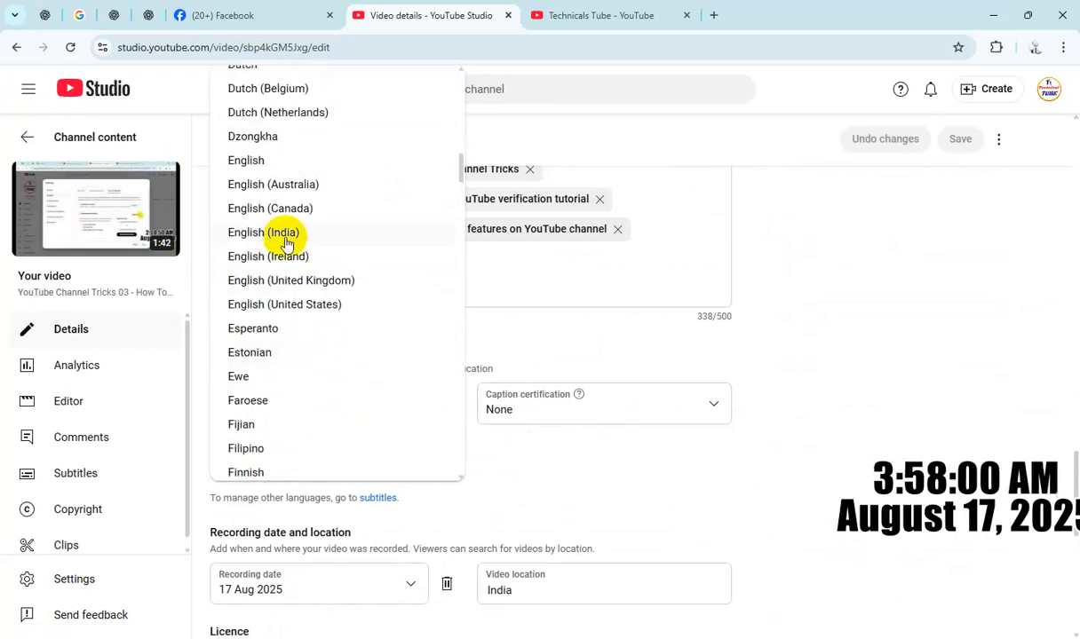
{"action": "left_click", "coordinate": [283, 232]}
Step: Set the video's Shorts remixing to "Allow video and audio remixing" and save the changes
{"action": "scroll", "coordinate": [693, 455], "scroll_direction": "down", "scroll_amount": 5}
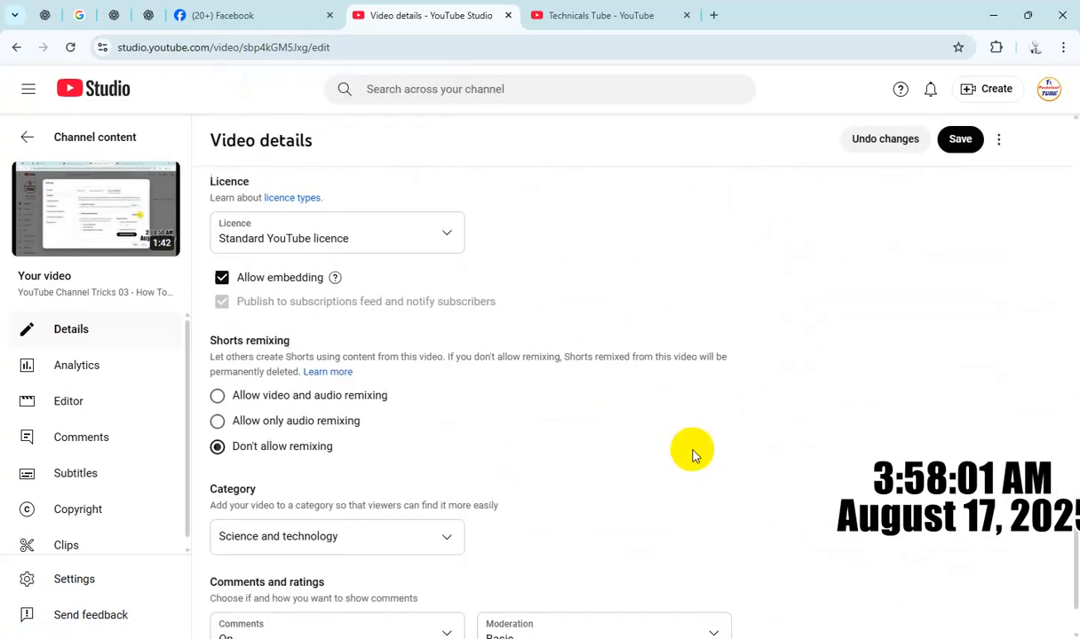
{"action": "left_click", "coordinate": [317, 395]}
{"action": "scroll", "coordinate": [618, 400], "scroll_direction": "down", "scroll_amount": 2}
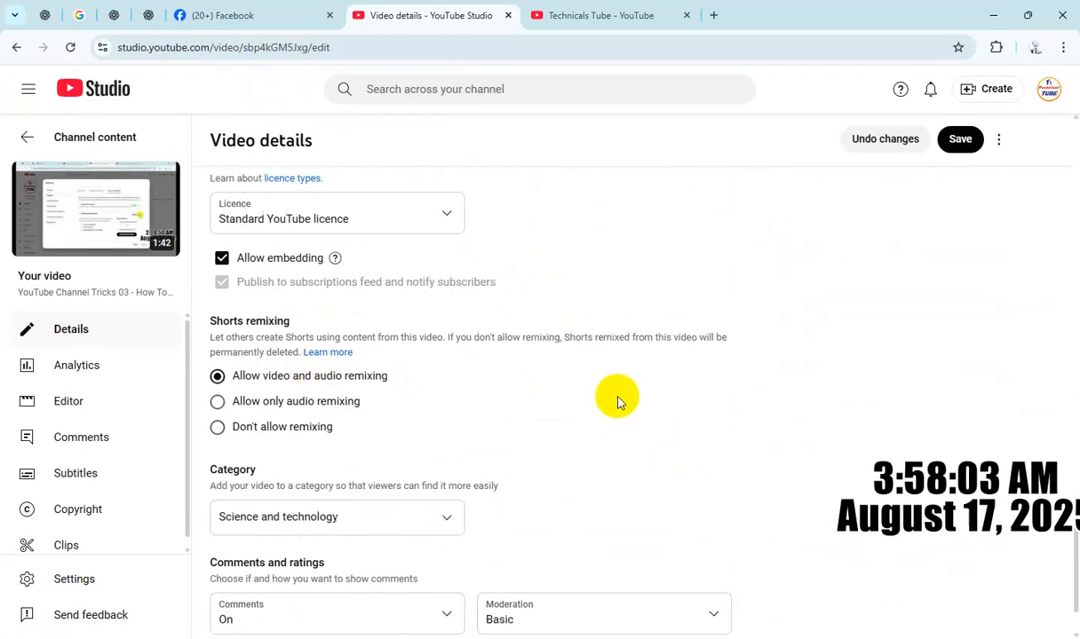
{"action": "left_click", "coordinate": [959, 145]}
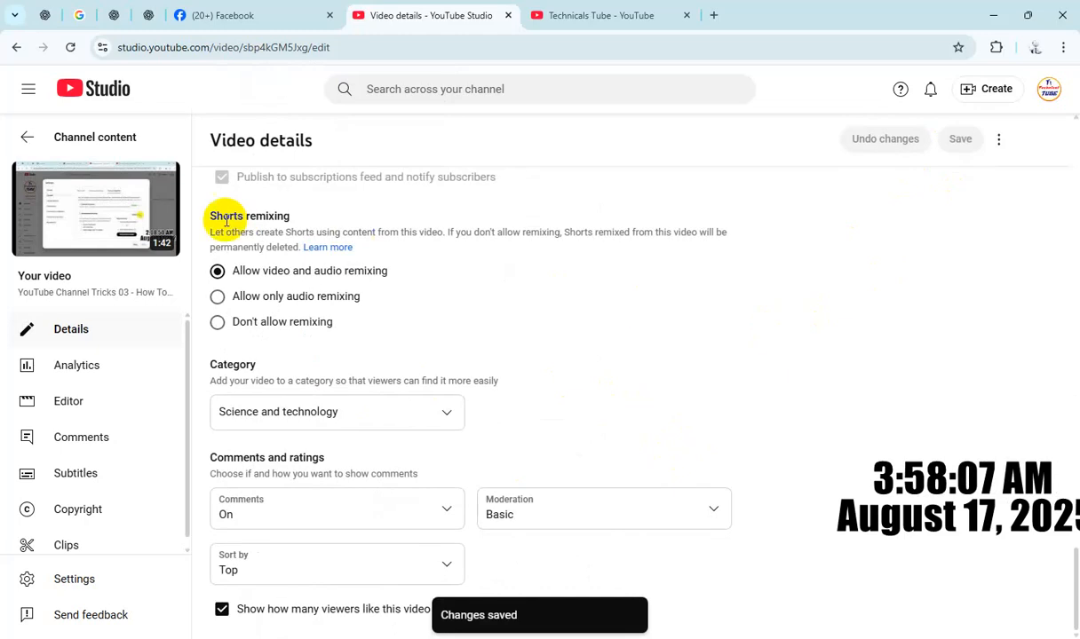
Step: Open the YouTube Channel Tricks 04 video from the channel content and check its tags, language, location, remixing and category in the expanded settings
{"action": "scroll", "coordinate": [480, 311], "scroll_direction": "up", "scroll_amount": 8}
{"action": "scroll", "coordinate": [486, 315], "scroll_direction": "up", "scroll_amount": 15}
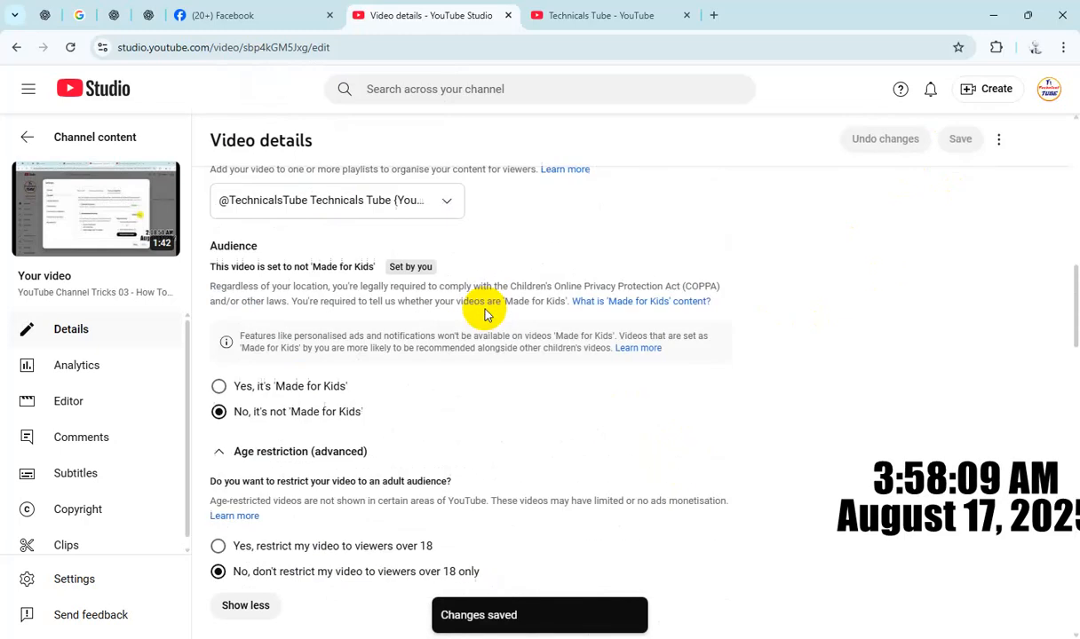
{"action": "scroll", "coordinate": [486, 316], "scroll_direction": "up", "scroll_amount": 1}
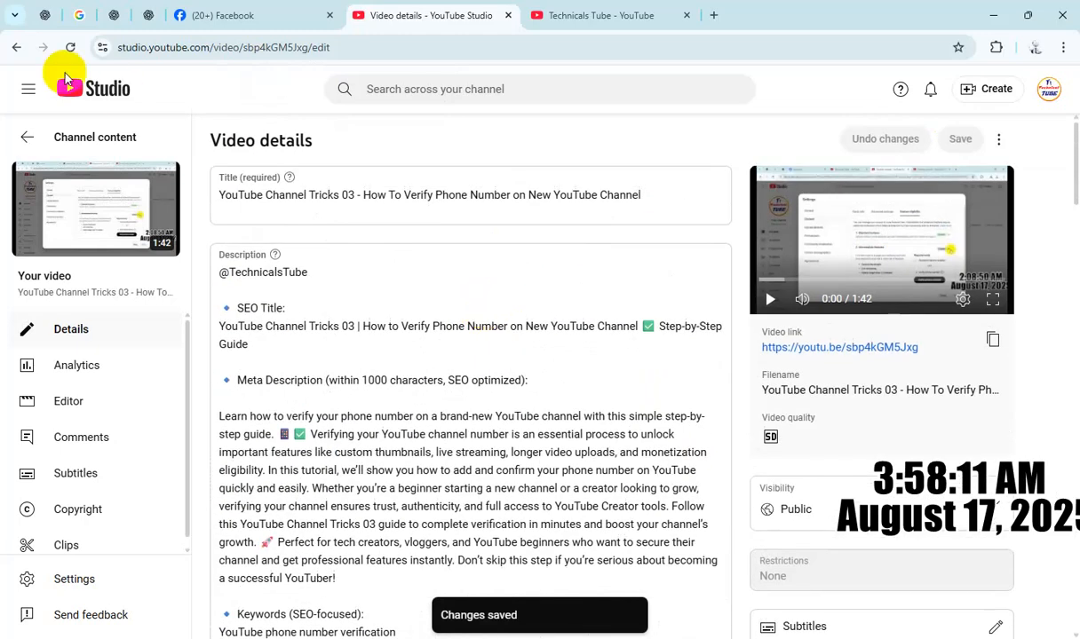
{"action": "left_click", "coordinate": [27, 137]}
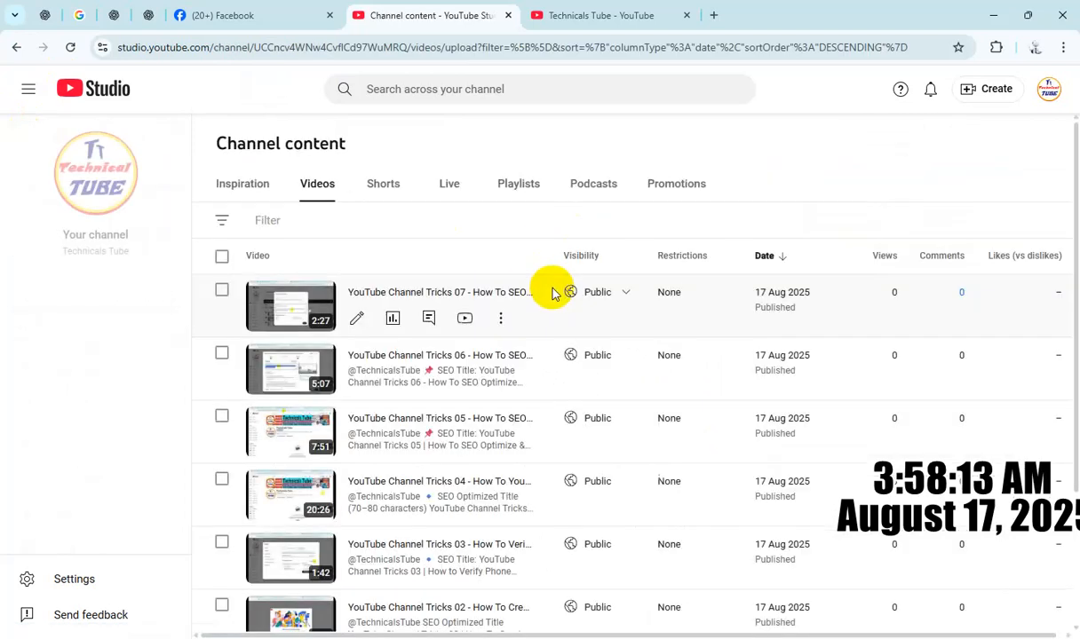
{"action": "left_click", "coordinate": [489, 480]}
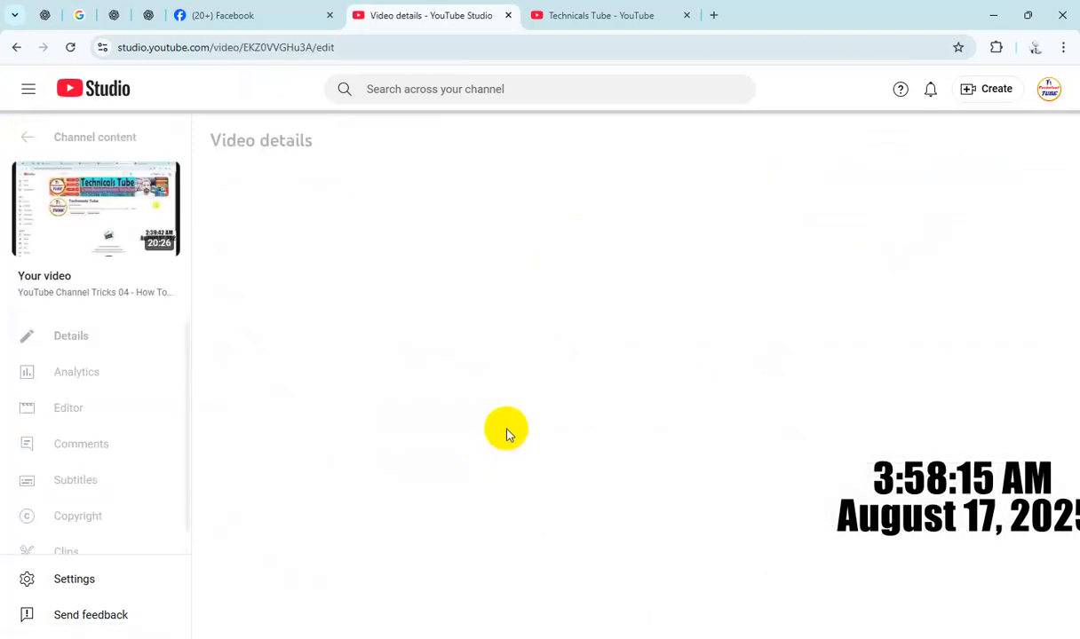
{"action": "scroll", "coordinate": [524, 388], "scroll_direction": "down", "scroll_amount": 4}
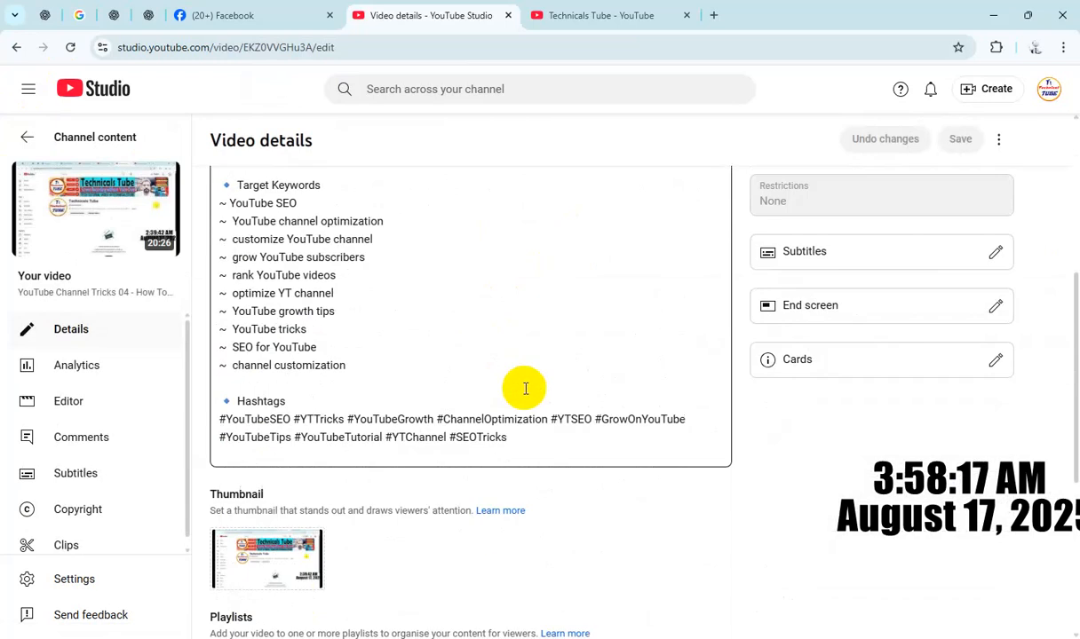
{"action": "scroll", "coordinate": [524, 388], "scroll_direction": "down", "scroll_amount": 4}
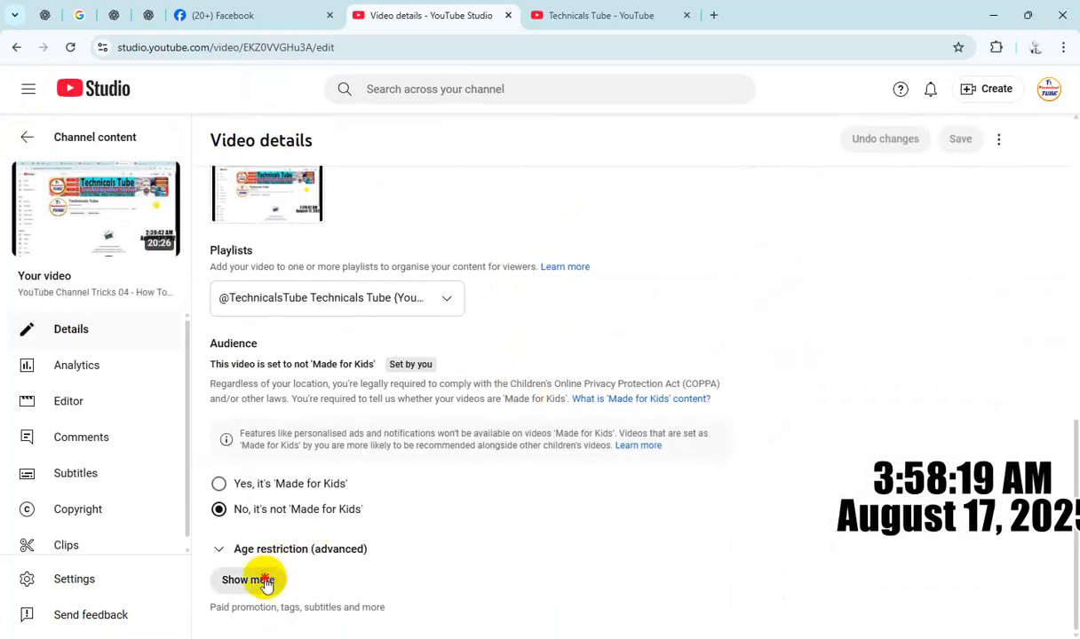
{"action": "left_click", "coordinate": [264, 581]}
{"action": "scroll", "coordinate": [634, 434], "scroll_direction": "down", "scroll_amount": 10}
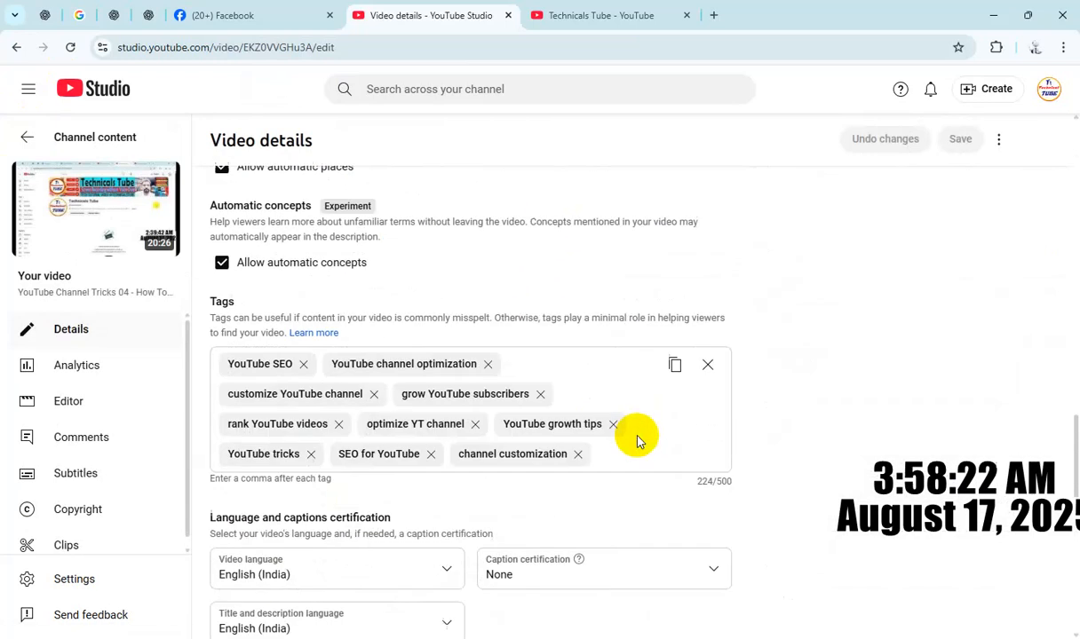
{"action": "scroll", "coordinate": [638, 442], "scroll_direction": "down", "scroll_amount": 3}
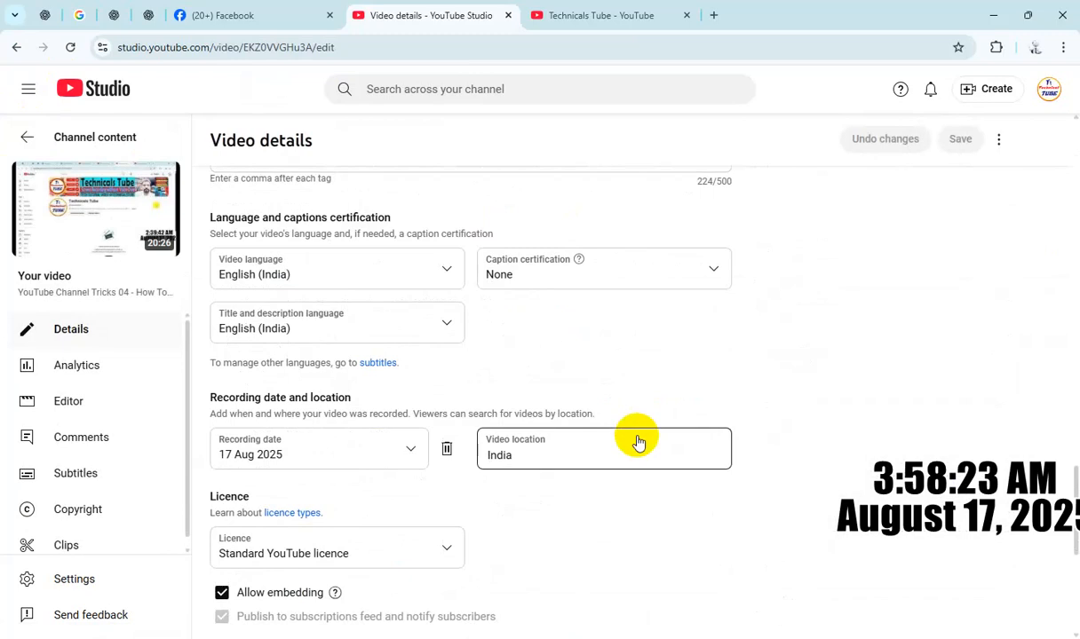
{"action": "scroll", "coordinate": [637, 441], "scroll_direction": "down", "scroll_amount": 5}
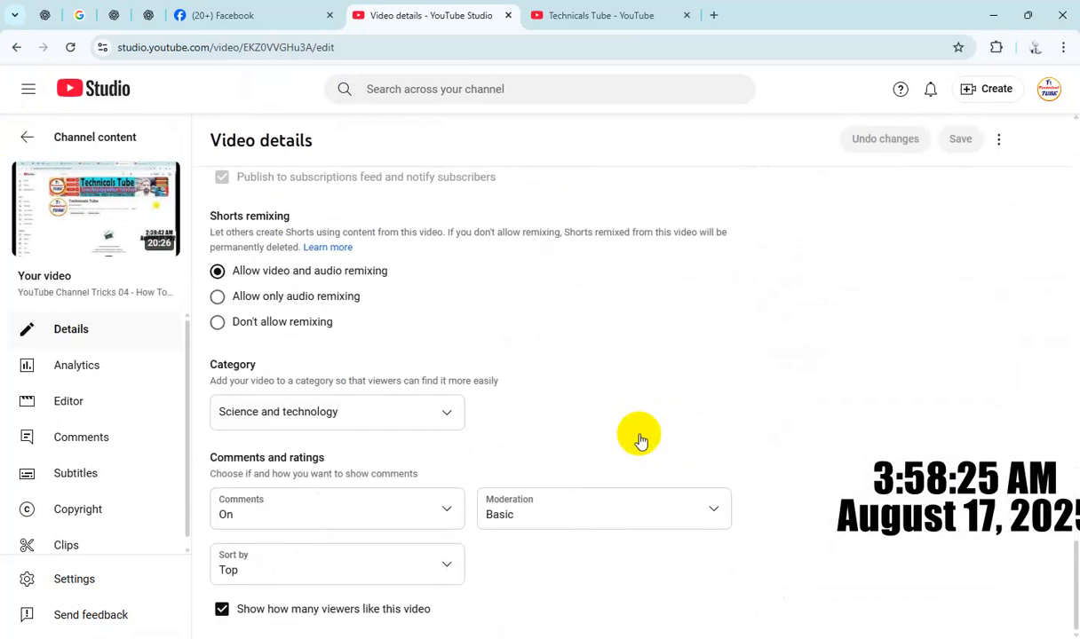
Step: Open the YouTube Channel Tricks 05 video from the channel content and check its language, recording date, location, remixing and category in the expanded settings
{"action": "left_click", "coordinate": [26, 137]}
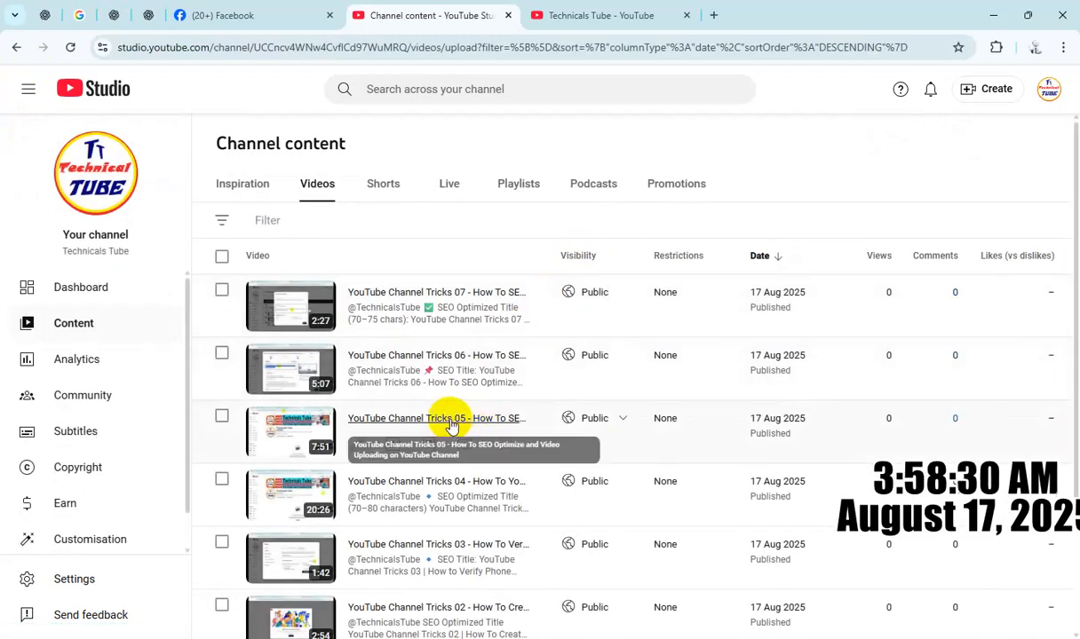
{"action": "left_click", "coordinate": [479, 412]}
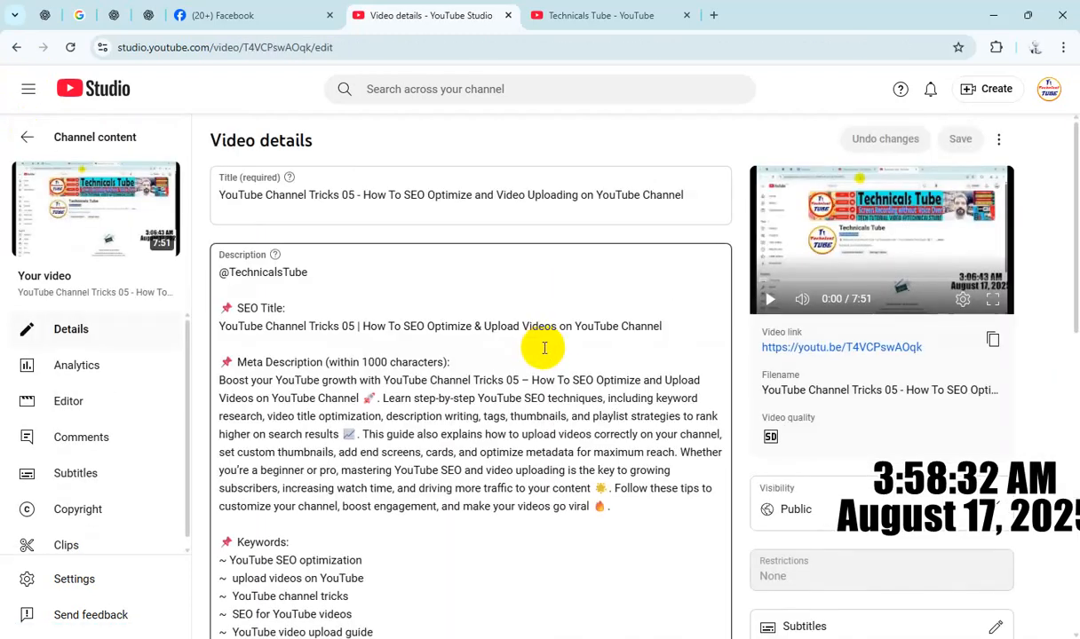
{"action": "scroll", "coordinate": [550, 352], "scroll_direction": "down", "scroll_amount": 8}
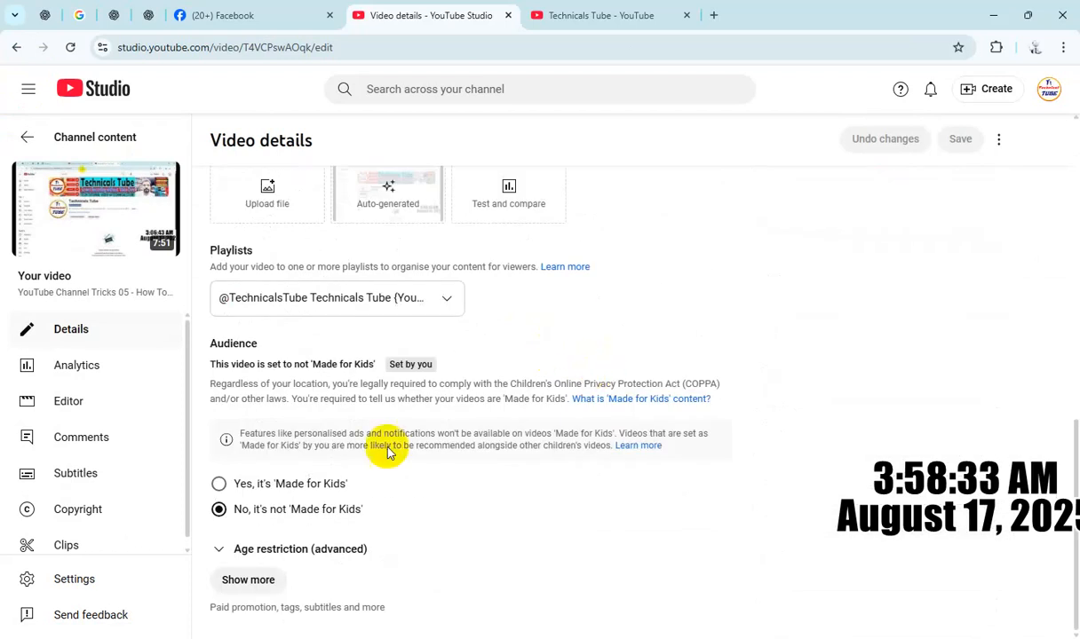
{"action": "scroll", "coordinate": [586, 466], "scroll_direction": "down", "scroll_amount": 10}
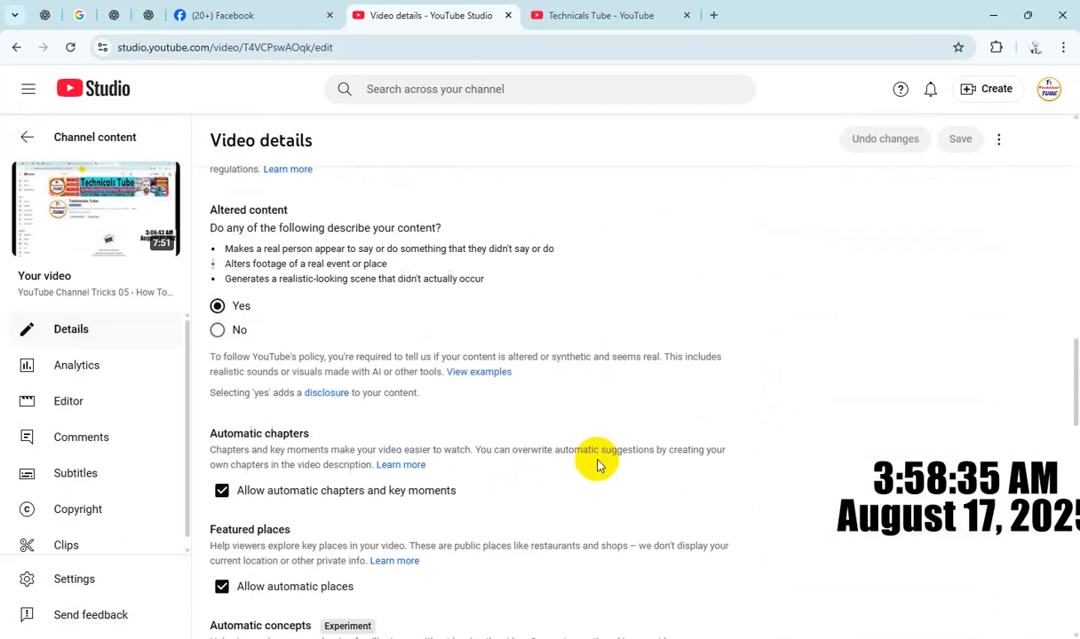
{"action": "scroll", "coordinate": [596, 465], "scroll_direction": "down", "scroll_amount": 3}
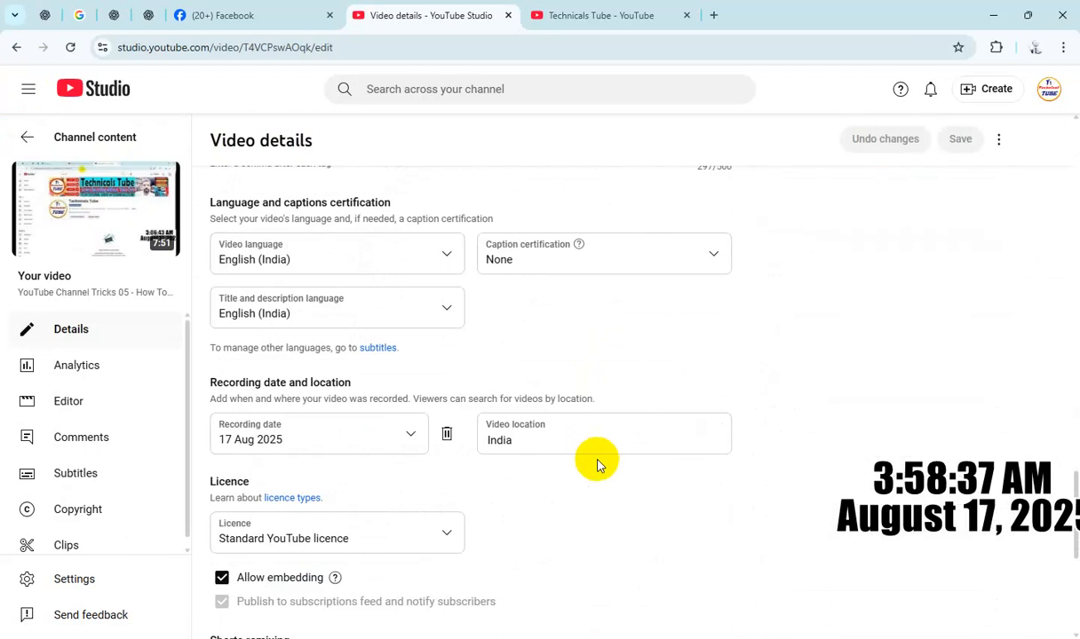
{"action": "scroll", "coordinate": [595, 460], "scroll_direction": "down", "scroll_amount": 6}
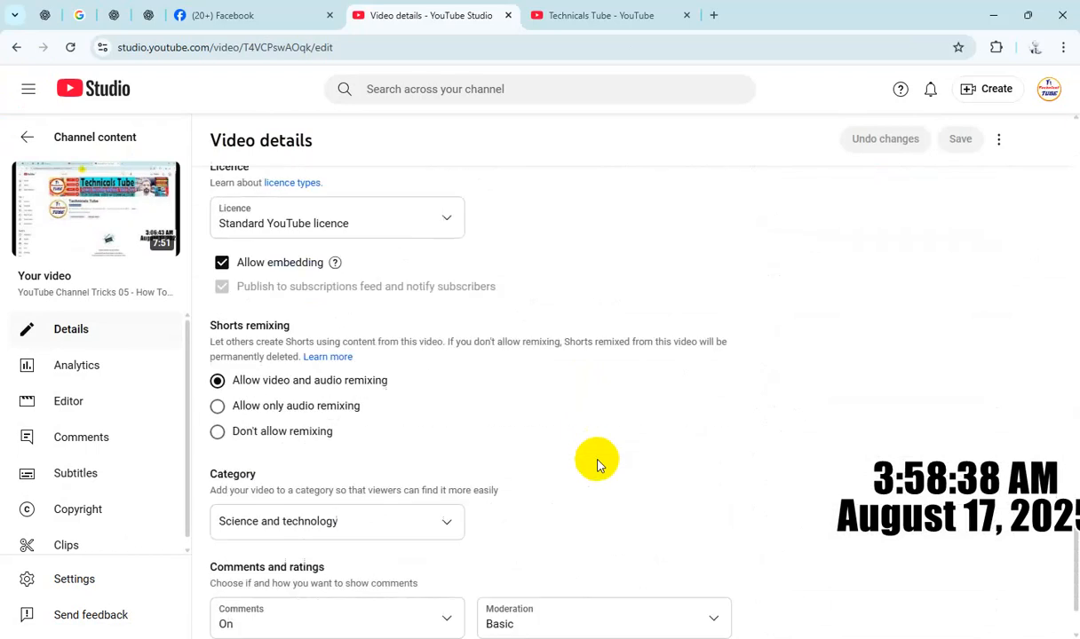
Step: Return to the channel content, then switch to the Technicals Tube channel page on YouTube and look through its uploaded videos
{"action": "left_click", "coordinate": [21, 135]}
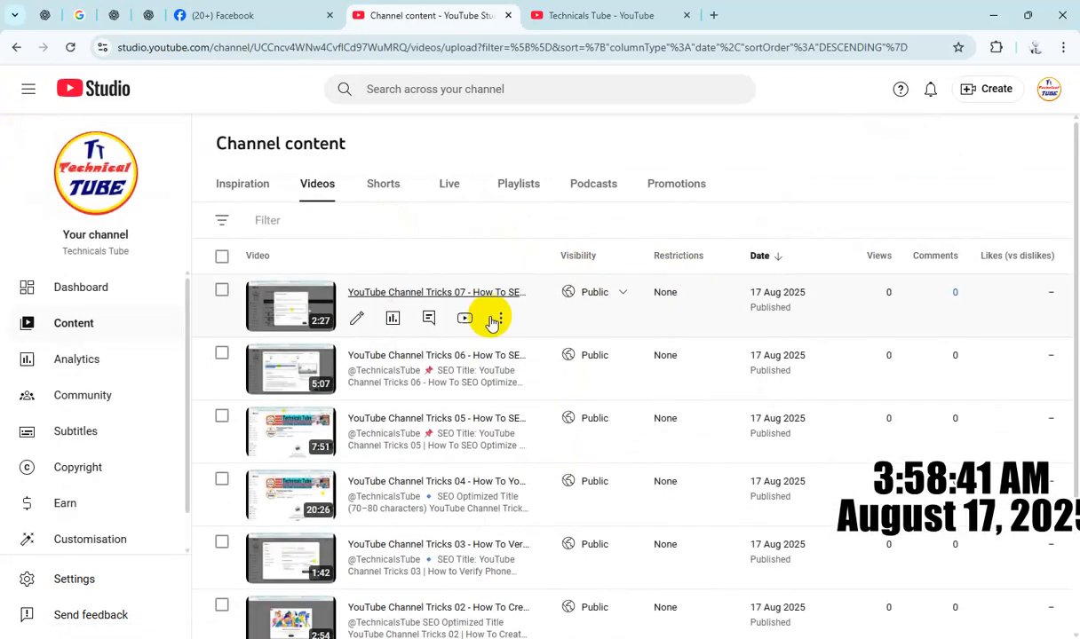
{"action": "left_click", "coordinate": [607, 16]}
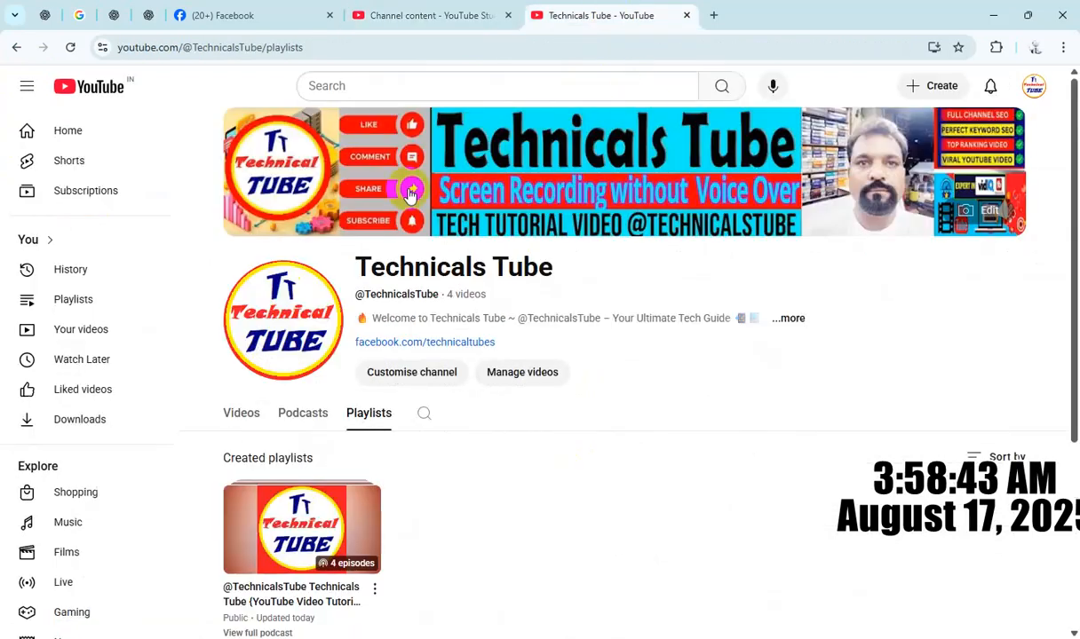
{"action": "left_click", "coordinate": [238, 413]}
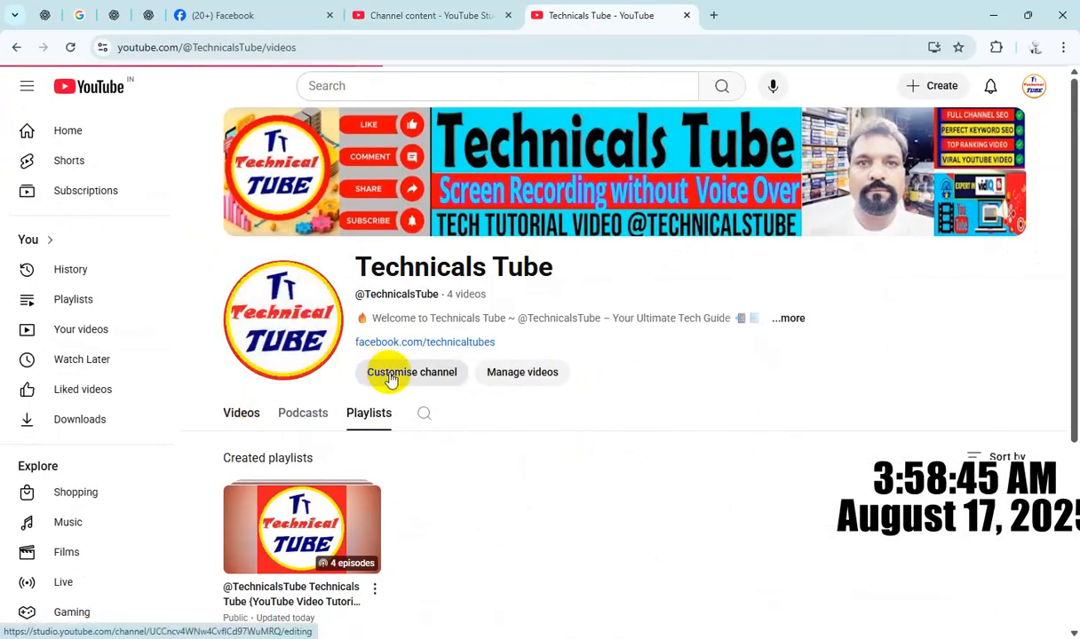
{"action": "scroll", "coordinate": [471, 355], "scroll_direction": "down", "scroll_amount": 3}
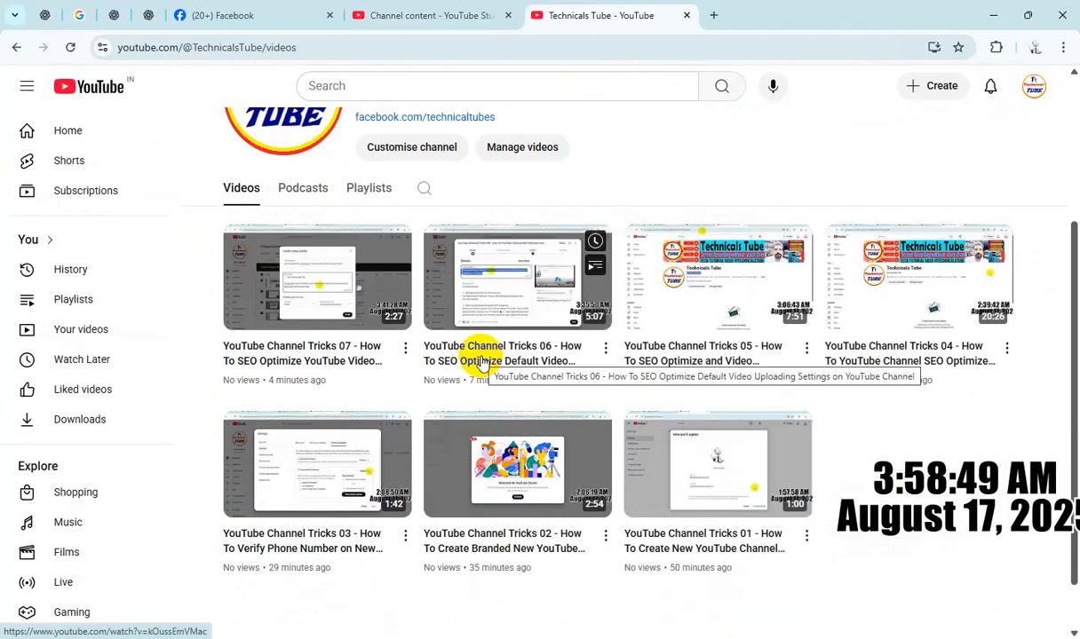
{"action": "scroll", "coordinate": [646, 366], "scroll_direction": "up", "scroll_amount": 3}
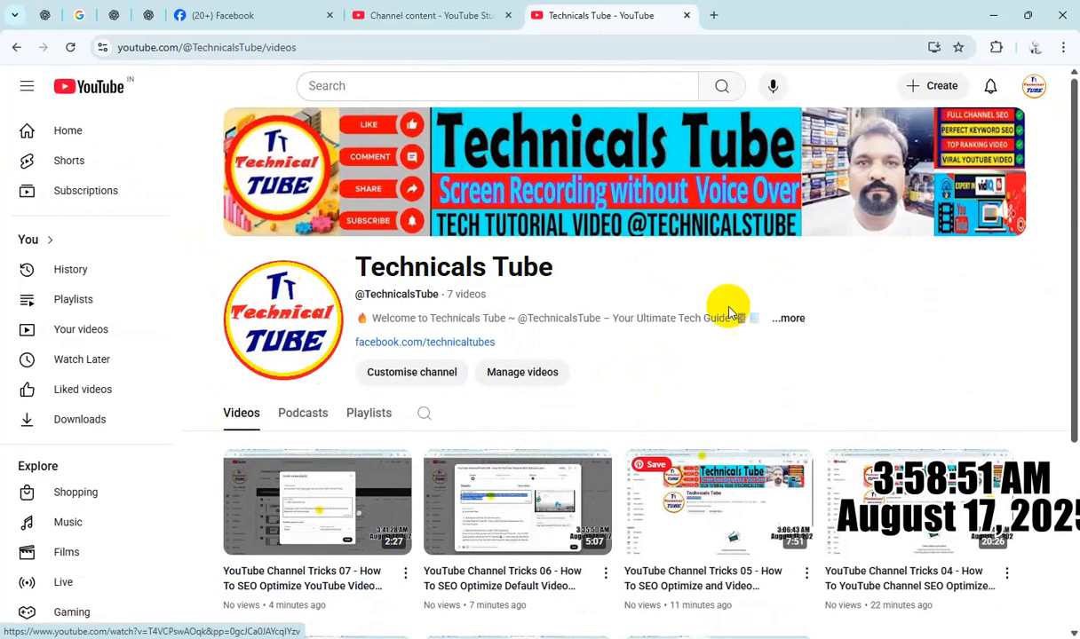